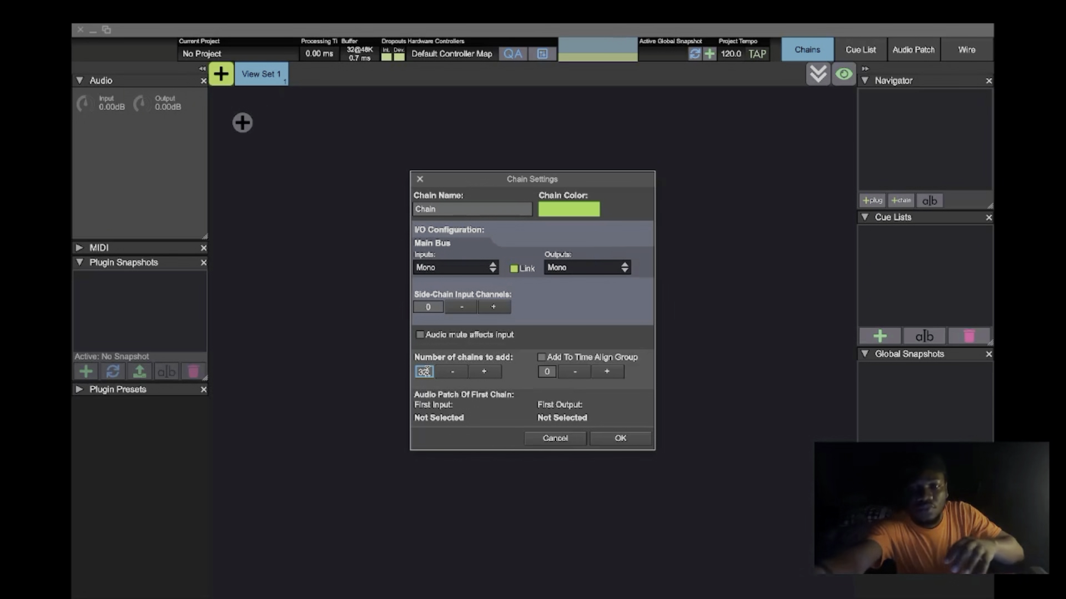
- Create 32 mono chains with linked inputs and outputs, and look through the resulting chain list
left_click(603, 439)
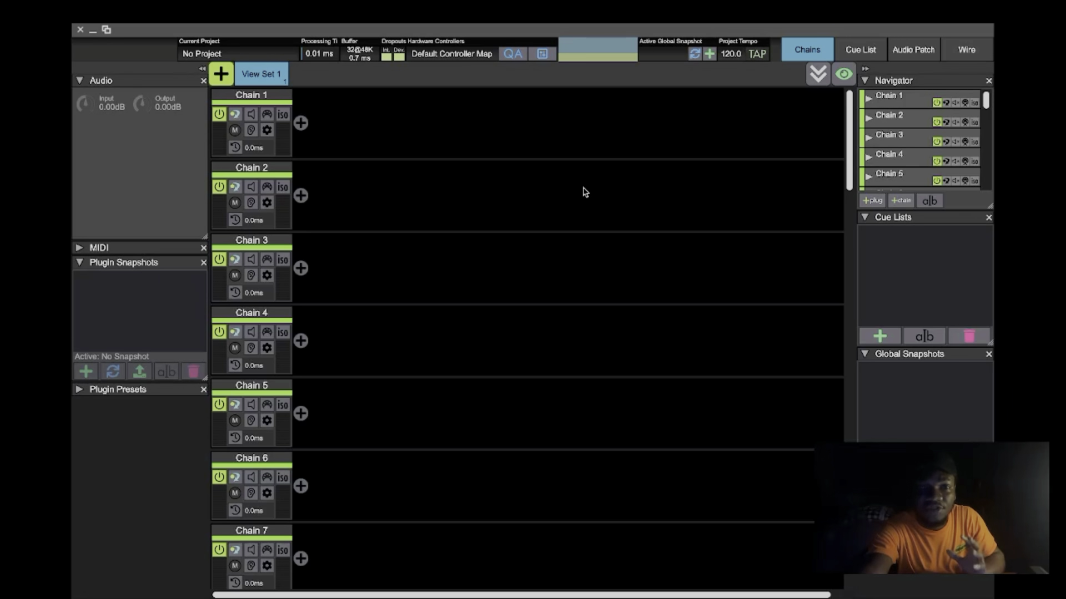
scroll(333, 341, "down", 15)
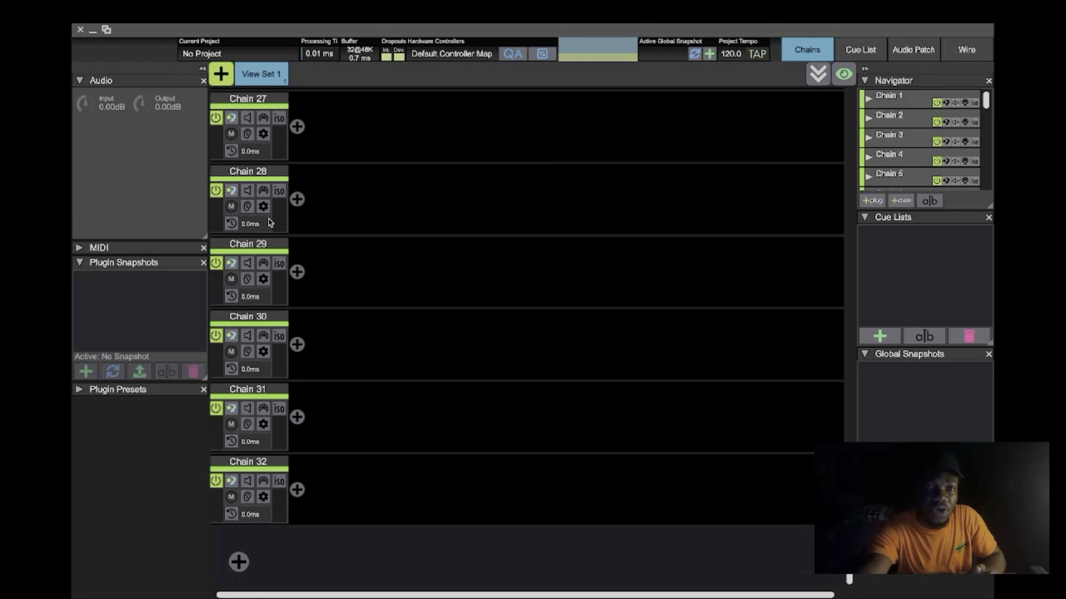
scroll(271, 223, "up", 15)
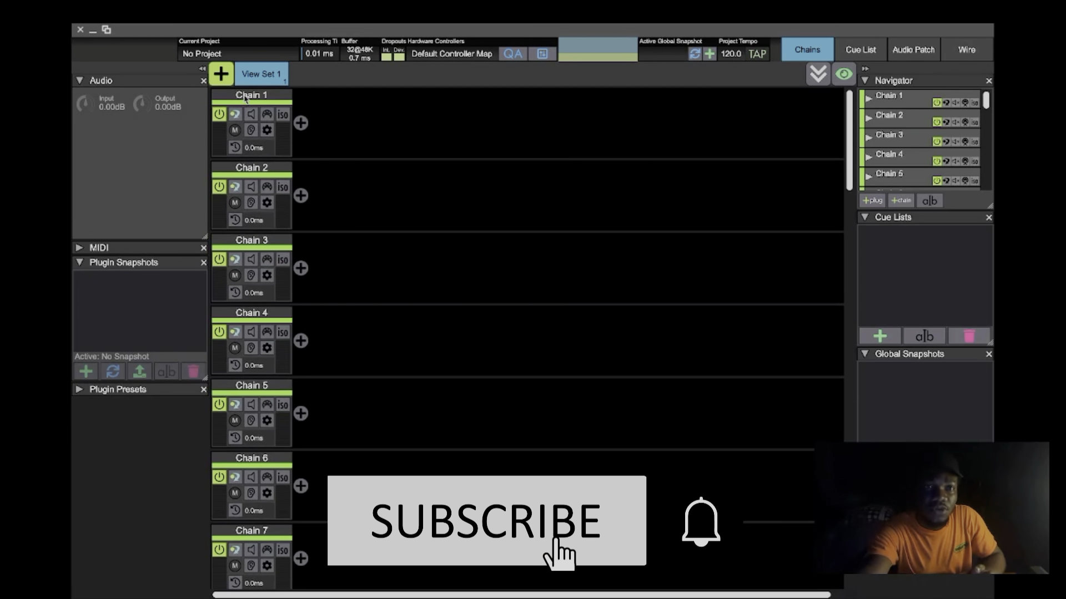
- Try patching Chain 1's audio output to Out 1, and reset that output to Not Connected
left_click(245, 97)
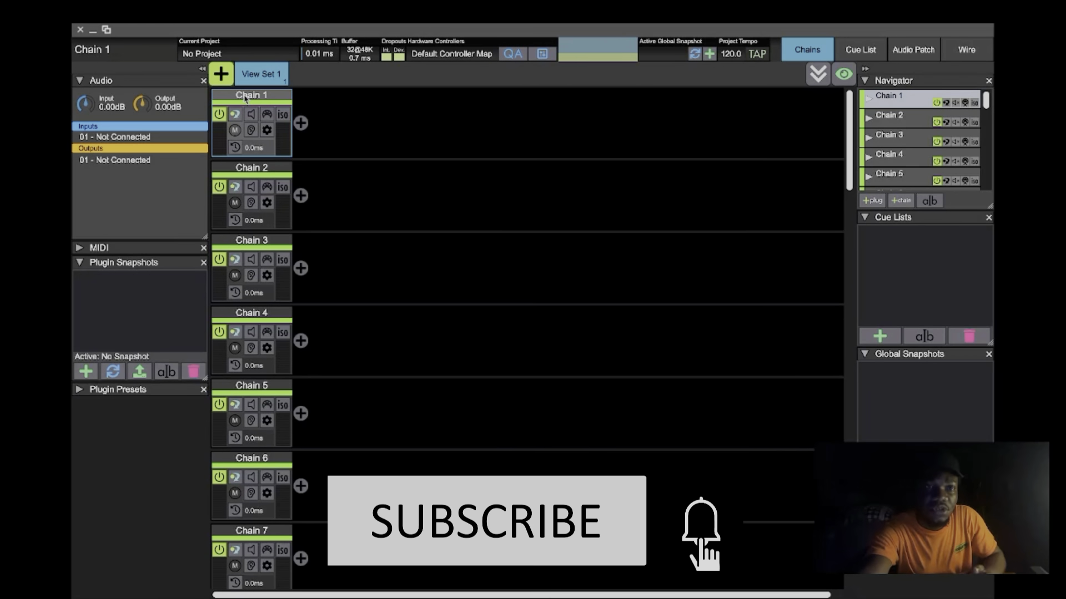
left_click(148, 143)
left_click(135, 78)
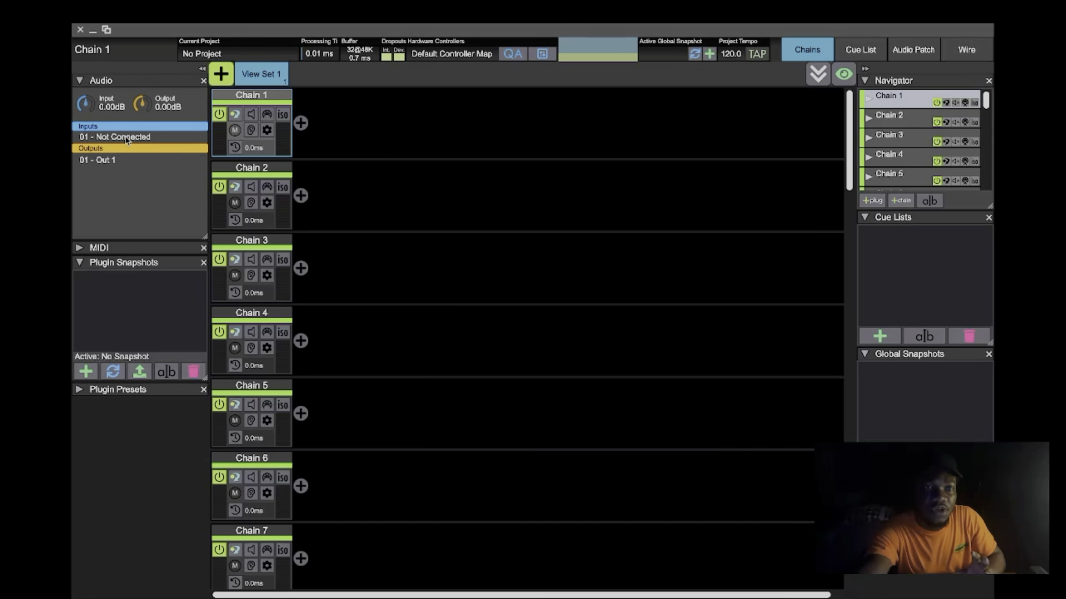
left_click(119, 159)
left_click(127, 67)
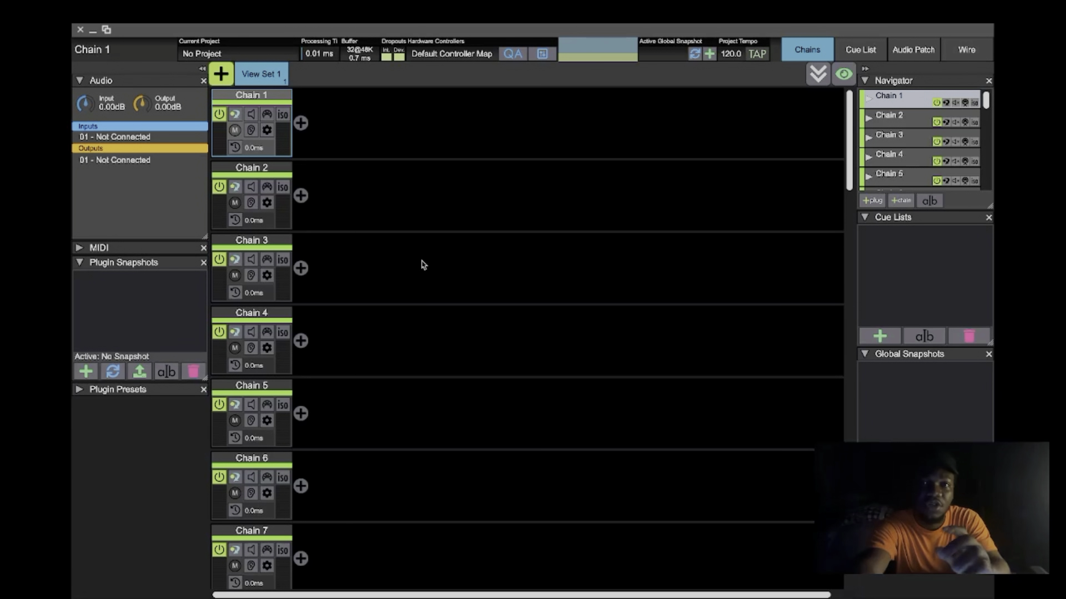
- Open the audio patch matrix and examine its source rows, from the hardware inputs and audio cues to the chains
left_click(908, 53)
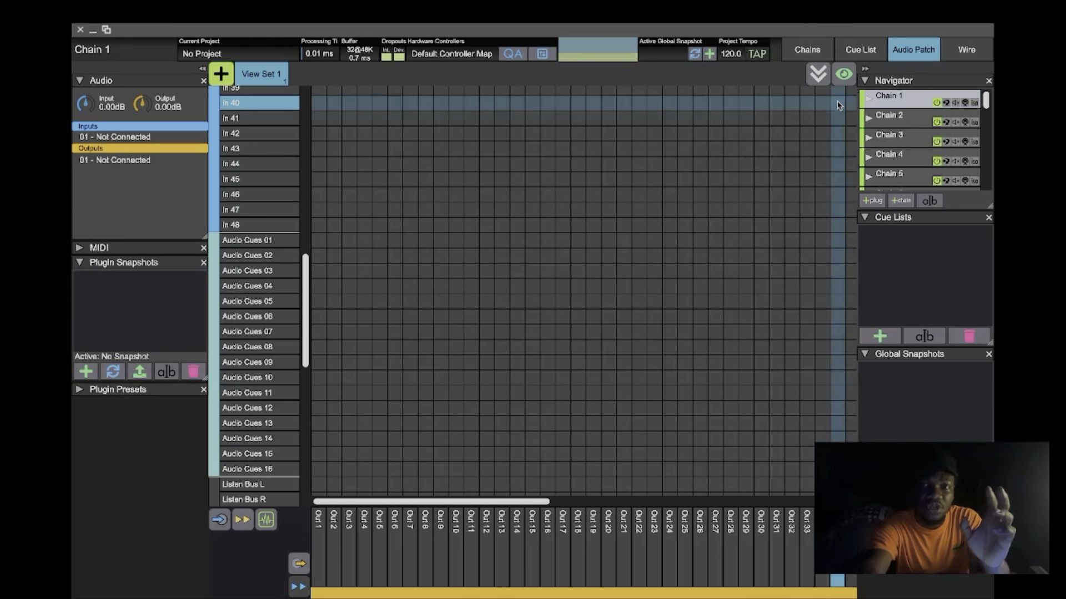
scroll(755, 226, "up", 6)
scroll(754, 226, "up", 7)
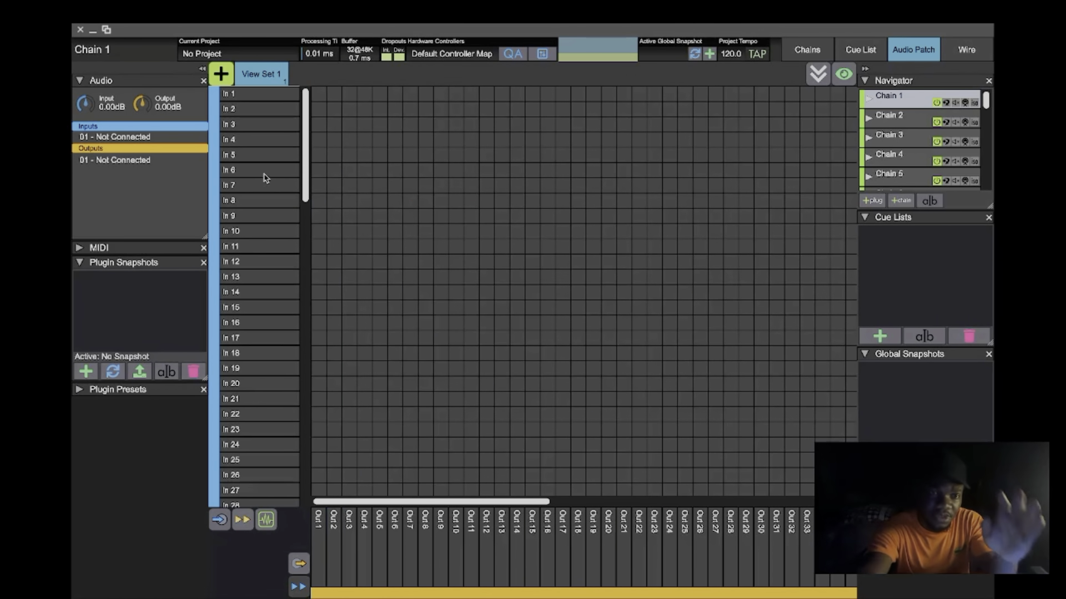
scroll(349, 325, "down", 15)
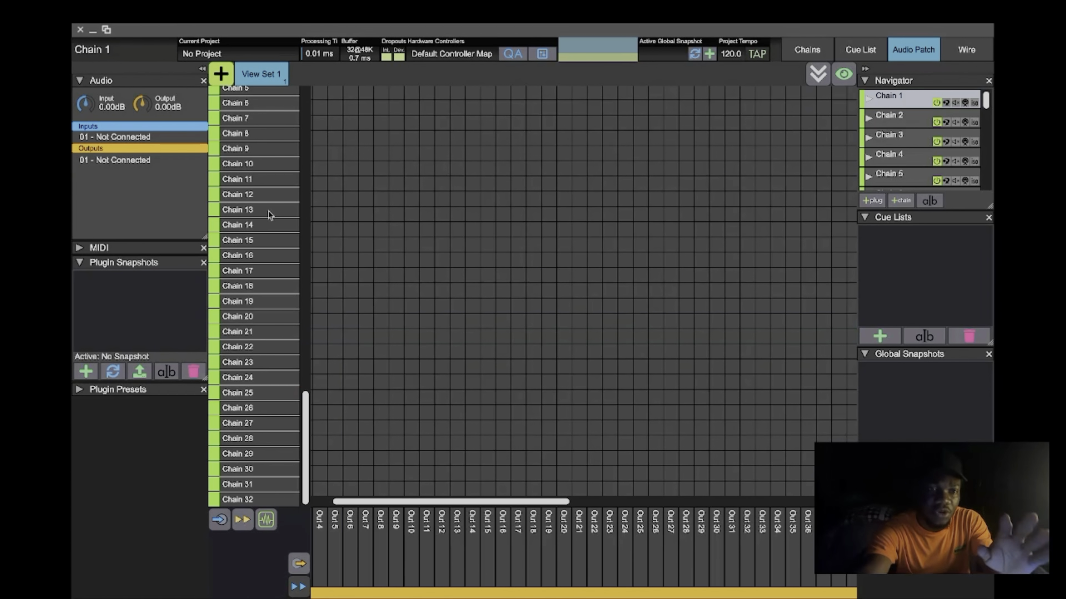
scroll(289, 278, "up", 6)
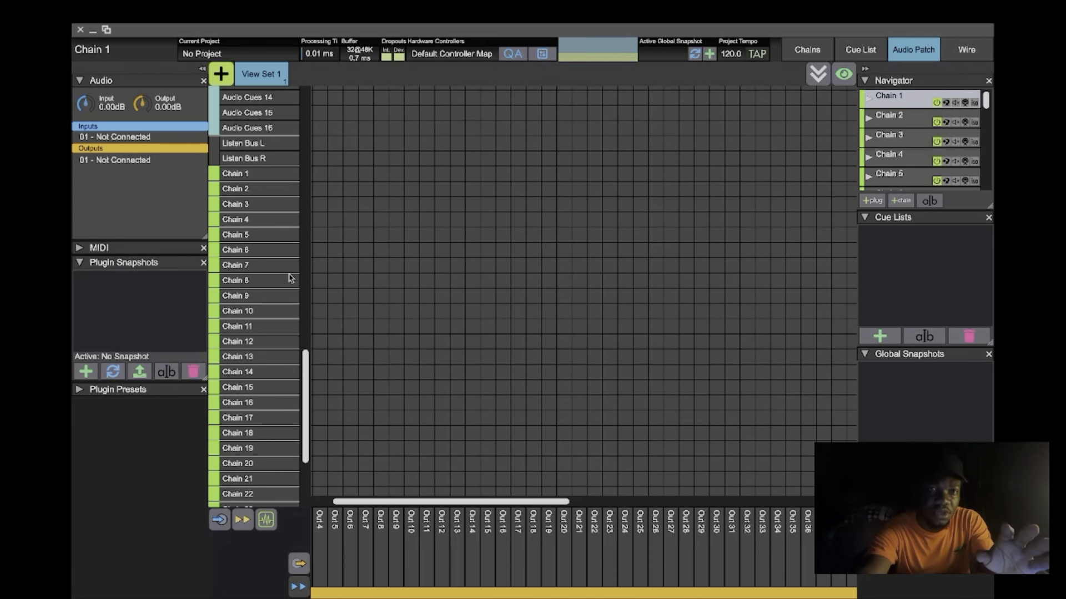
scroll(289, 278, "down", 1)
scroll(289, 277, "down", 3)
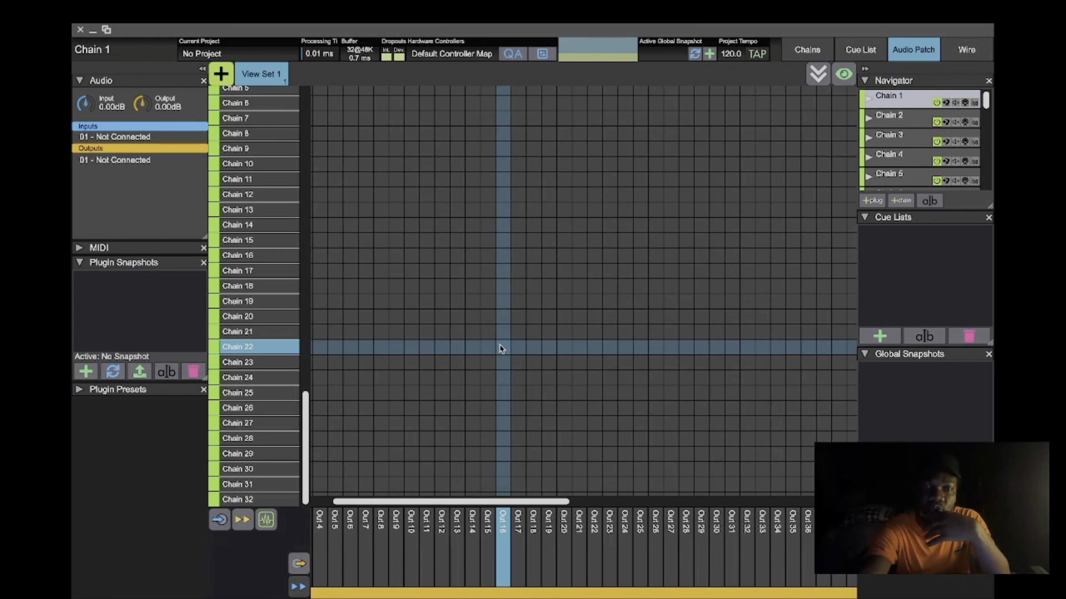
scroll(471, 286, "up", 10)
scroll(472, 287, "up", 7)
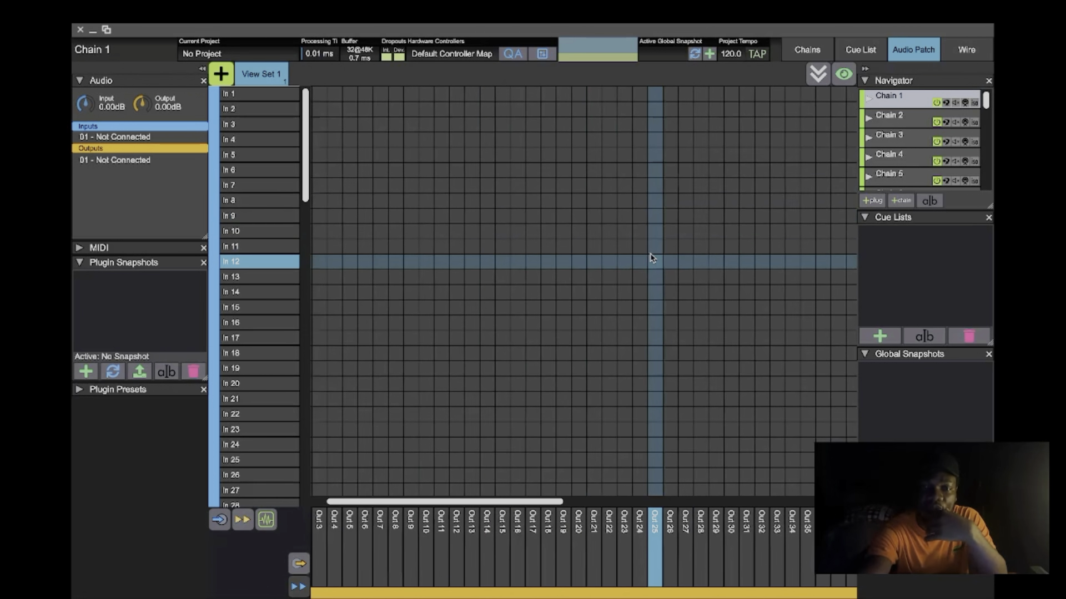
- Examine the chain input columns of the patch matrix against the hardware input and chain output rows
scroll(652, 257, "right", 10)
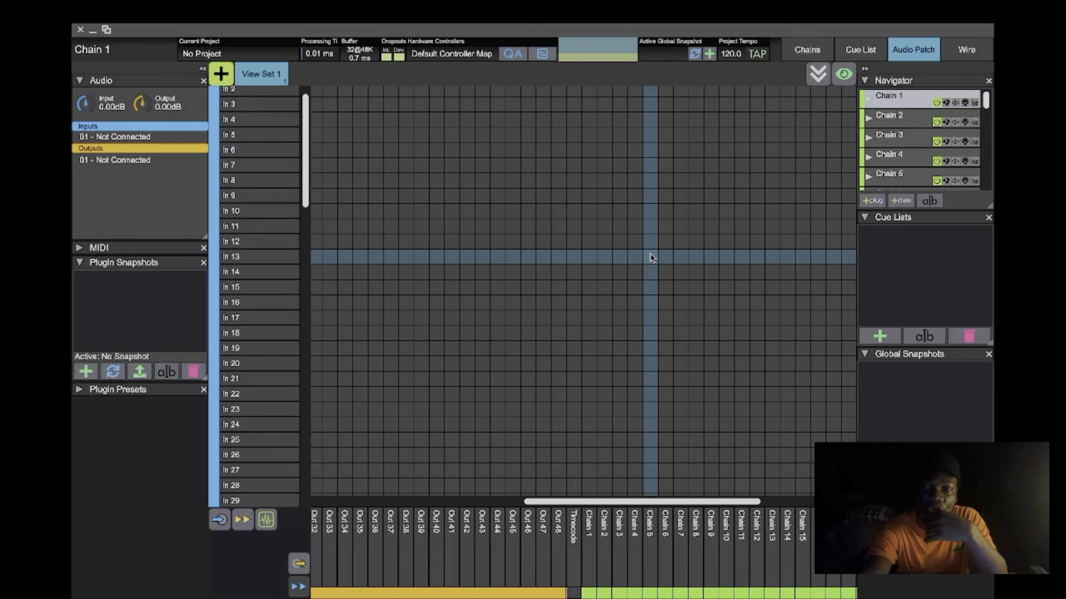
scroll(651, 258, "right", 5)
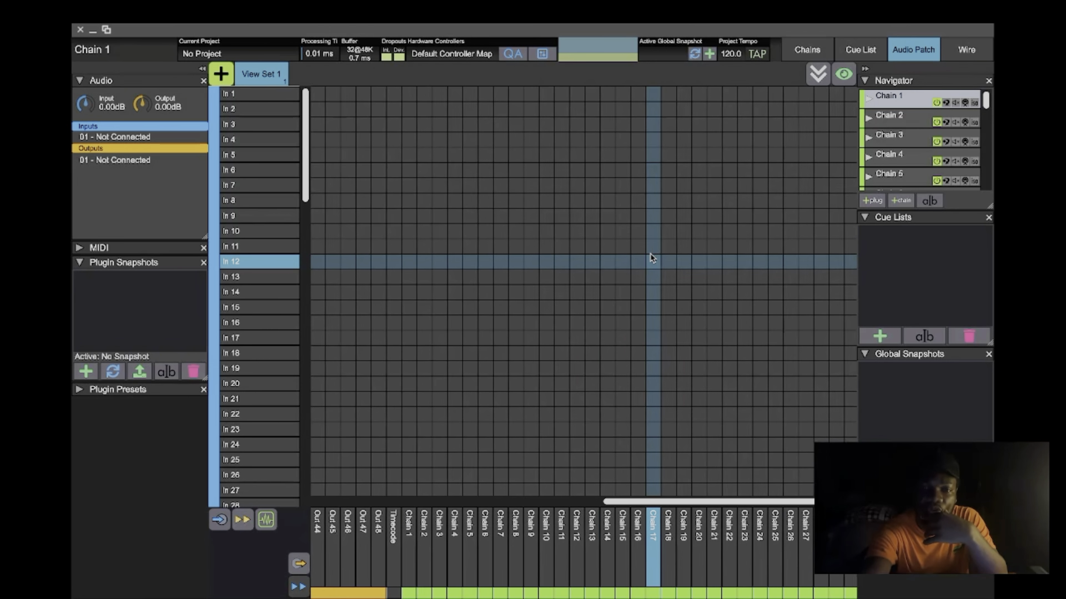
scroll(652, 258, "right", 1)
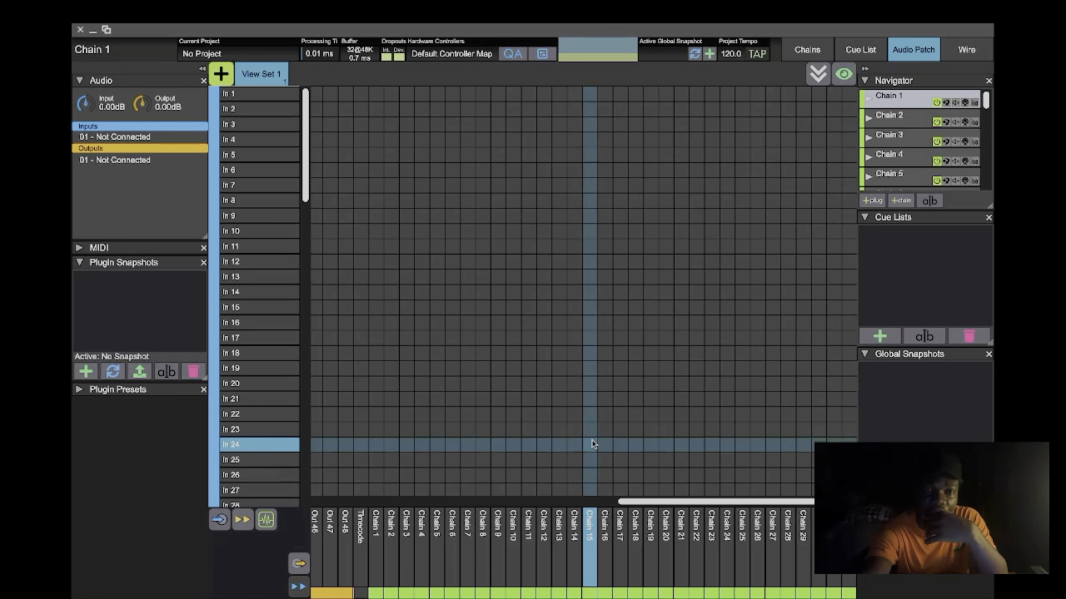
scroll(296, 301, "down", 20)
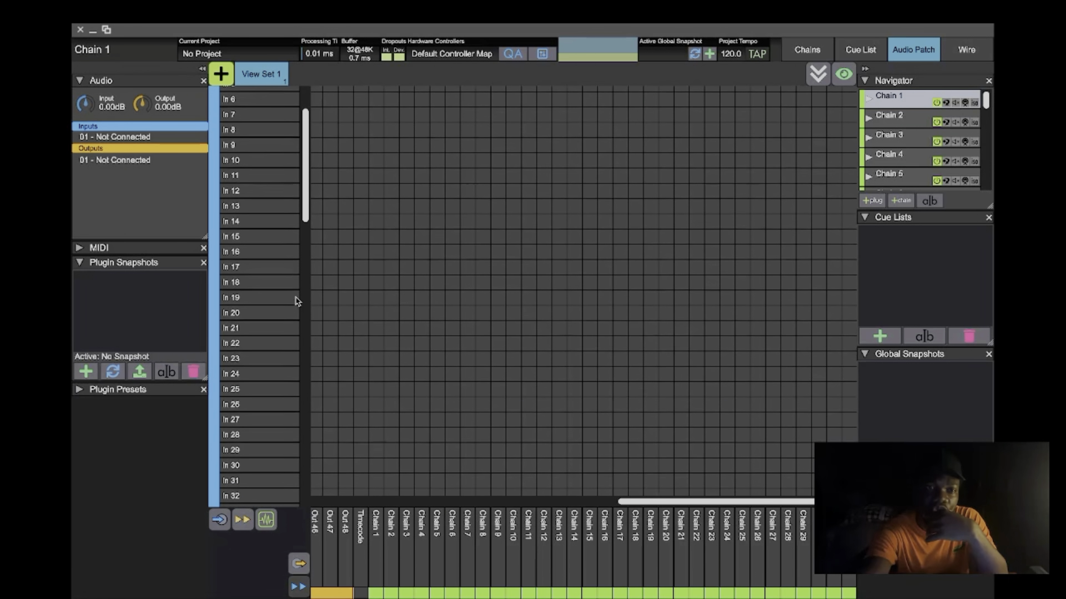
scroll(296, 301, "down", 1)
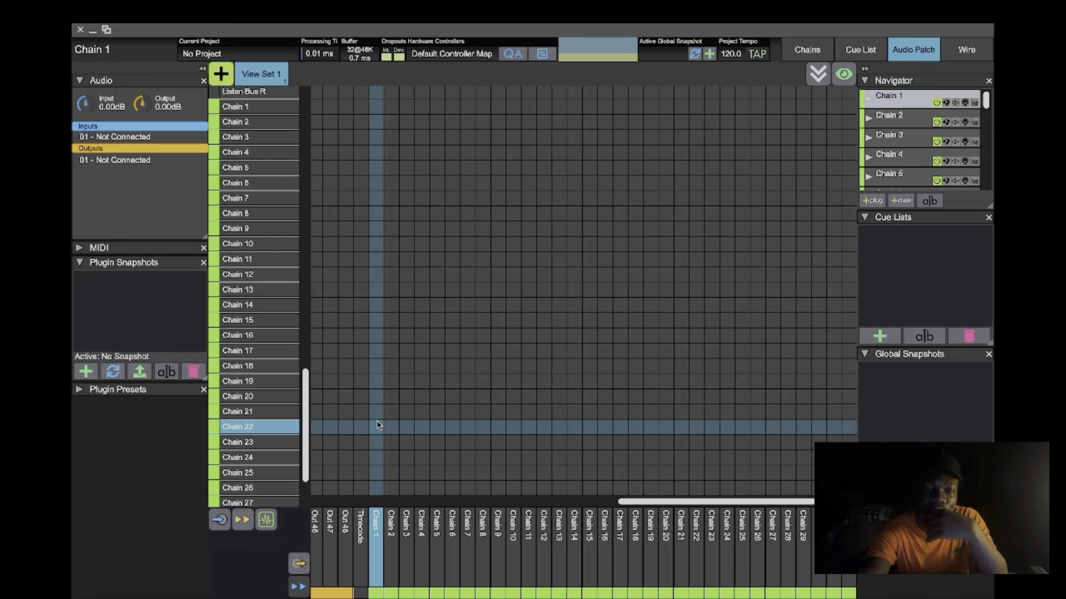
scroll(376, 425, "up", 4)
scroll(376, 424, "up", 10)
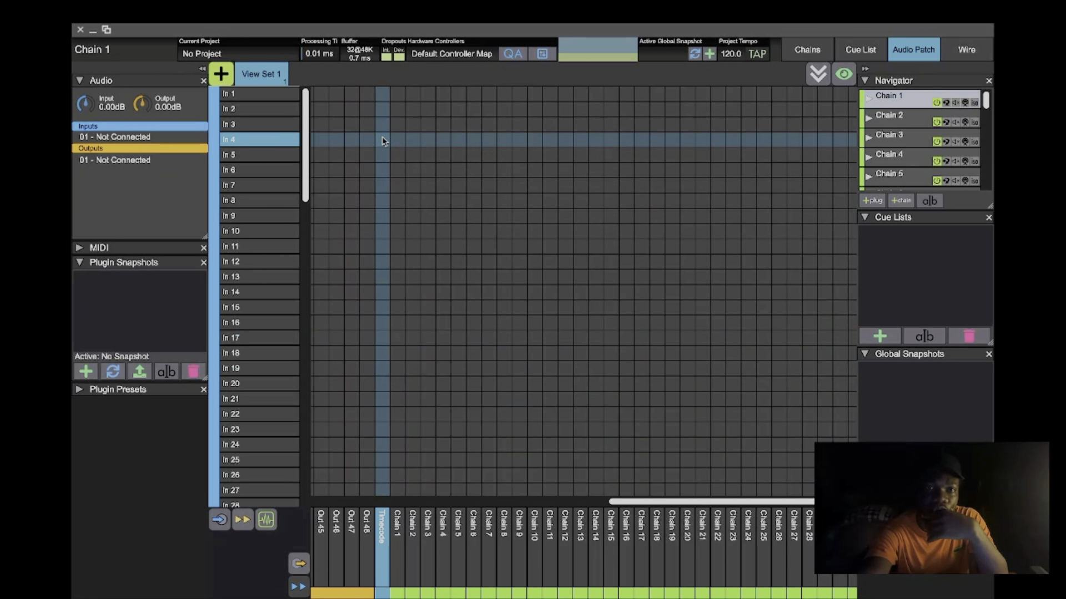
- Patch hardware inputs In 1 through In 18 one-to-one to the inputs of Chain 1 through Chain 18
left_click(398, 94)
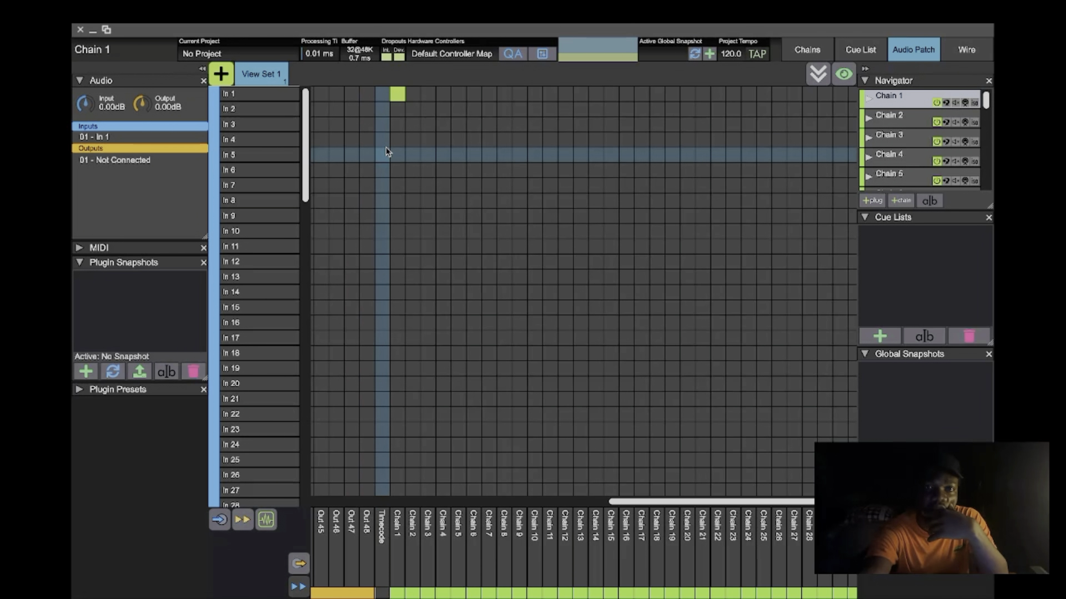
left_click(428, 120)
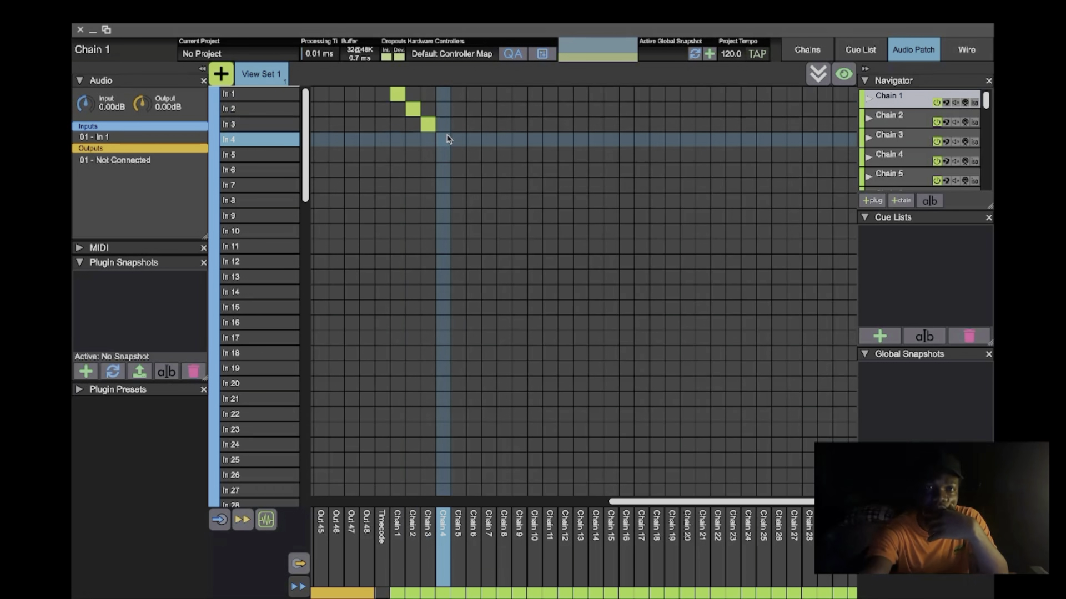
left_click(444, 139)
left_click(458, 156)
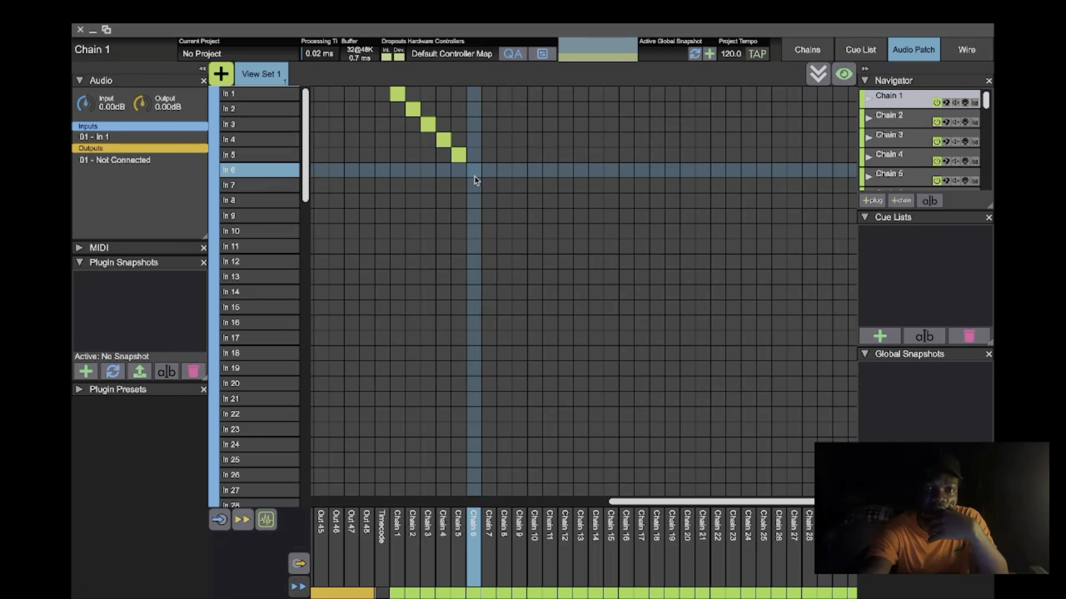
left_click(473, 170)
left_click(489, 186)
left_click(503, 201)
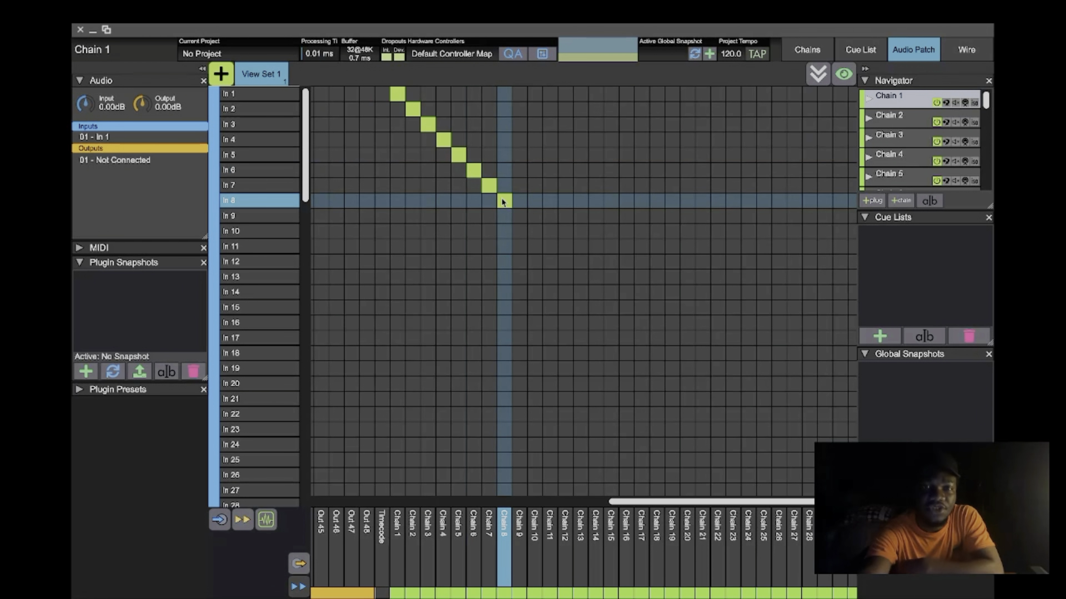
left_click(534, 231)
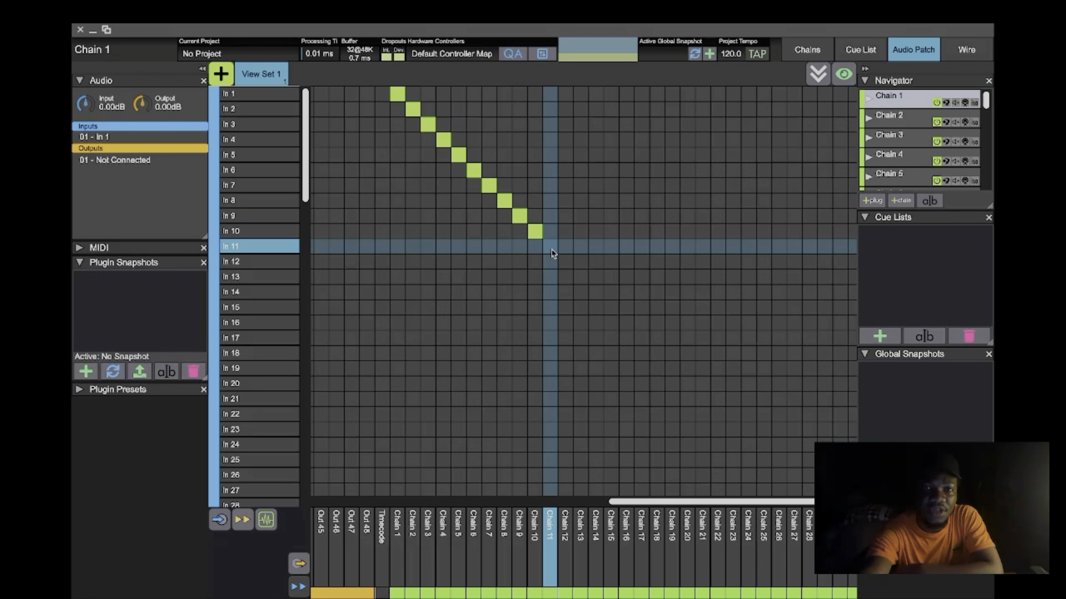
left_click(565, 261)
left_click(580, 276)
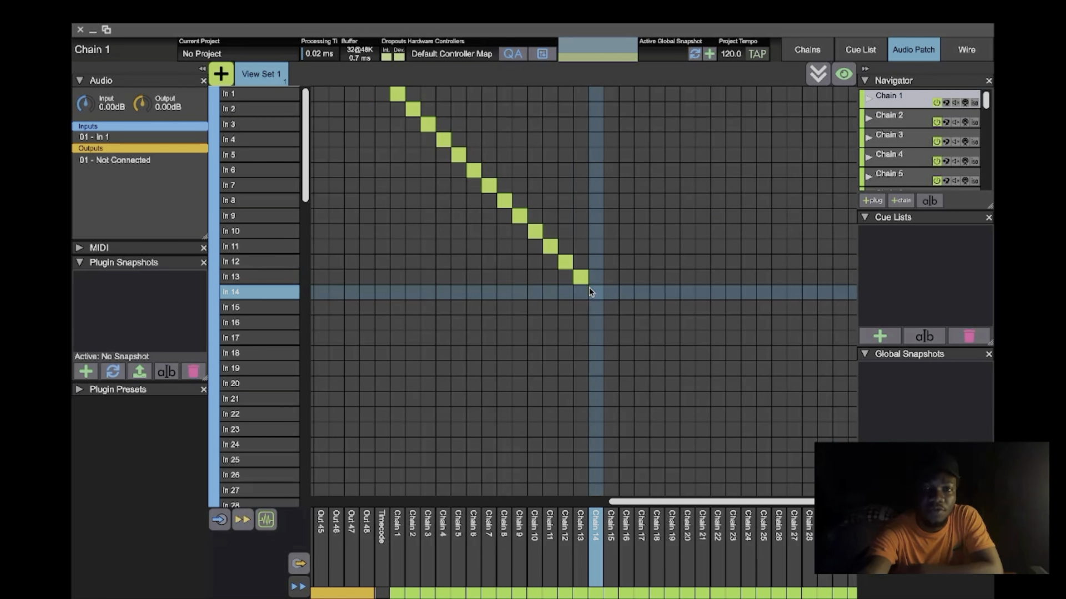
left_click(611, 308)
left_click(626, 323)
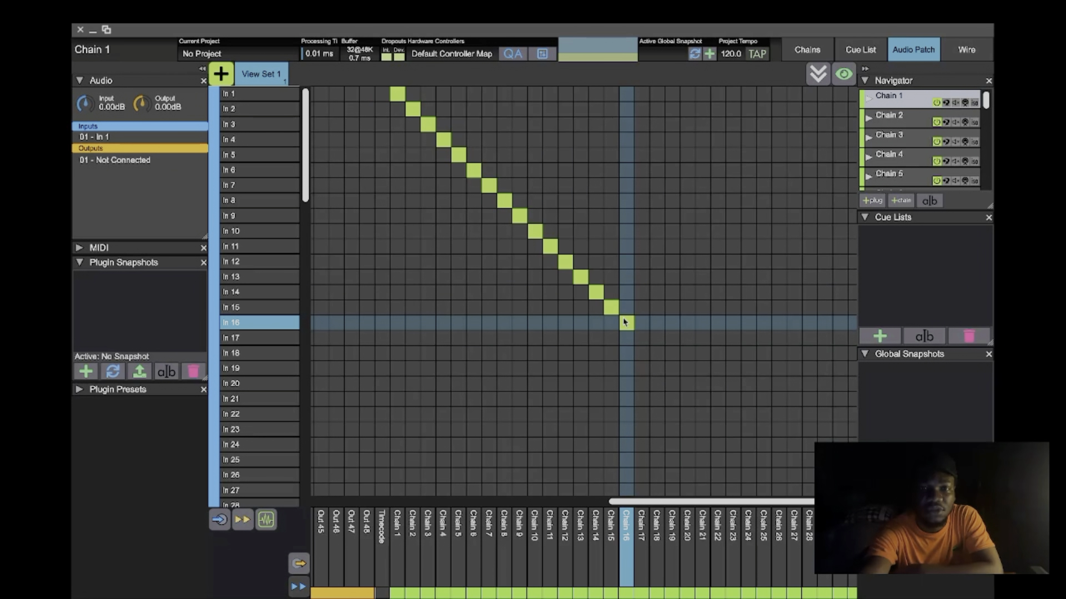
left_click(639, 339)
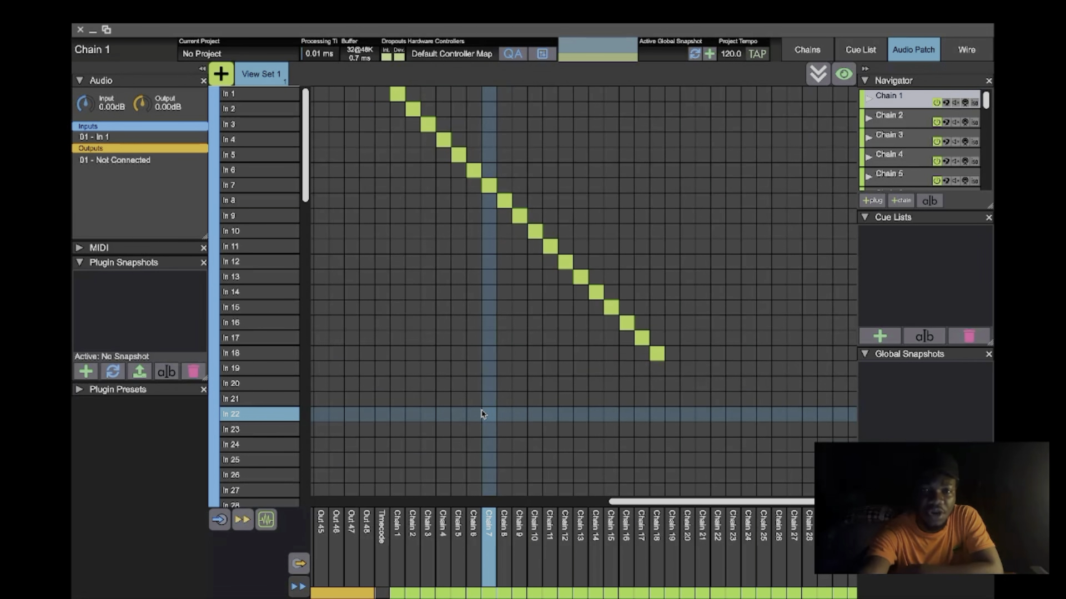
- Find the chain output rows in the patch matrix, hide them and show them again
scroll(482, 414, "left", 10)
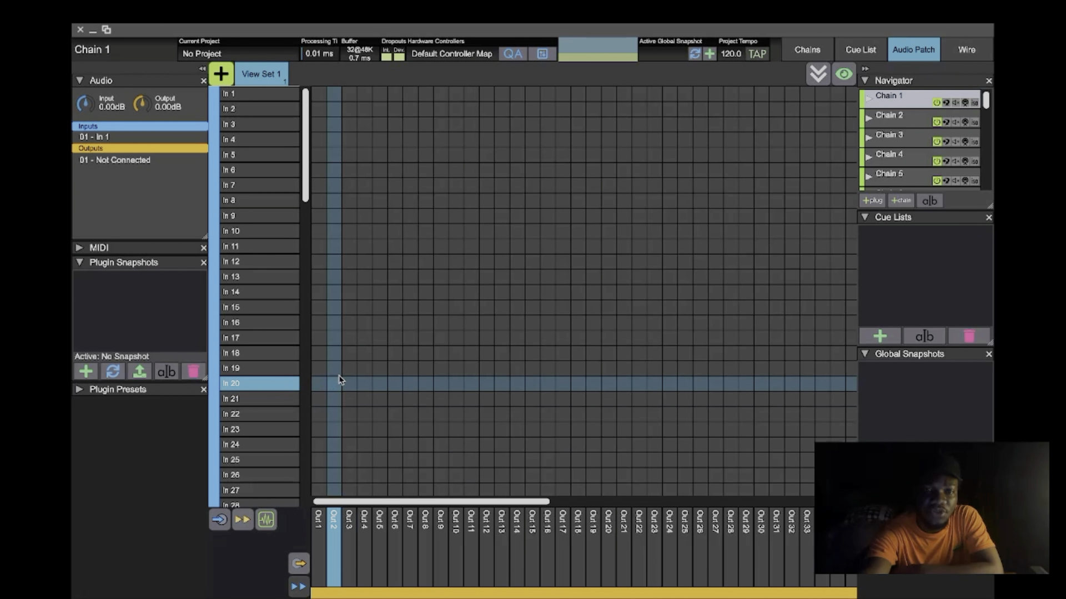
scroll(320, 335, "down", 10)
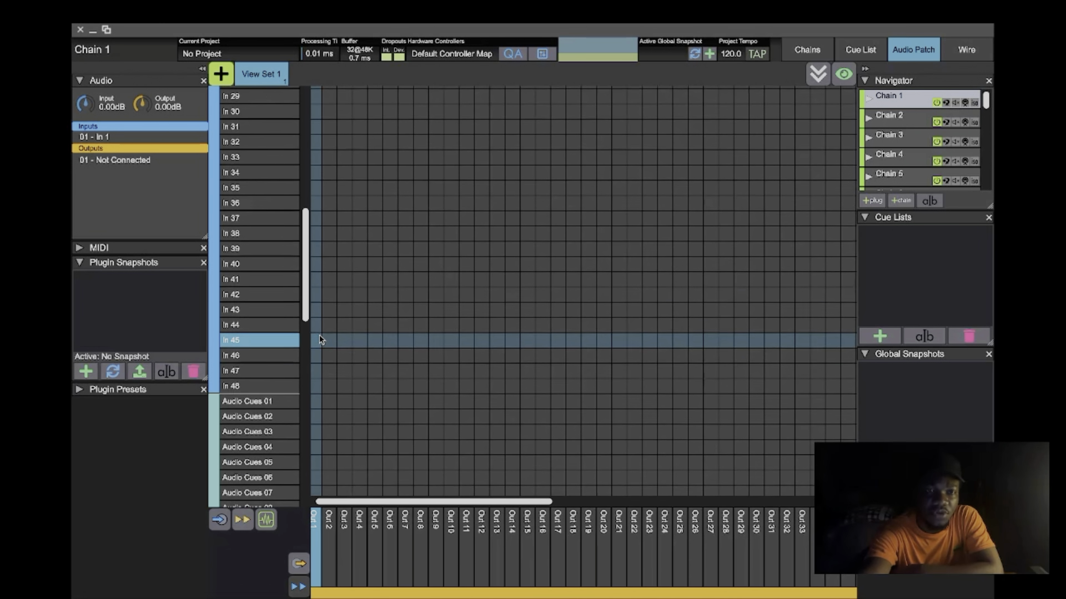
scroll(318, 335, "down", 6)
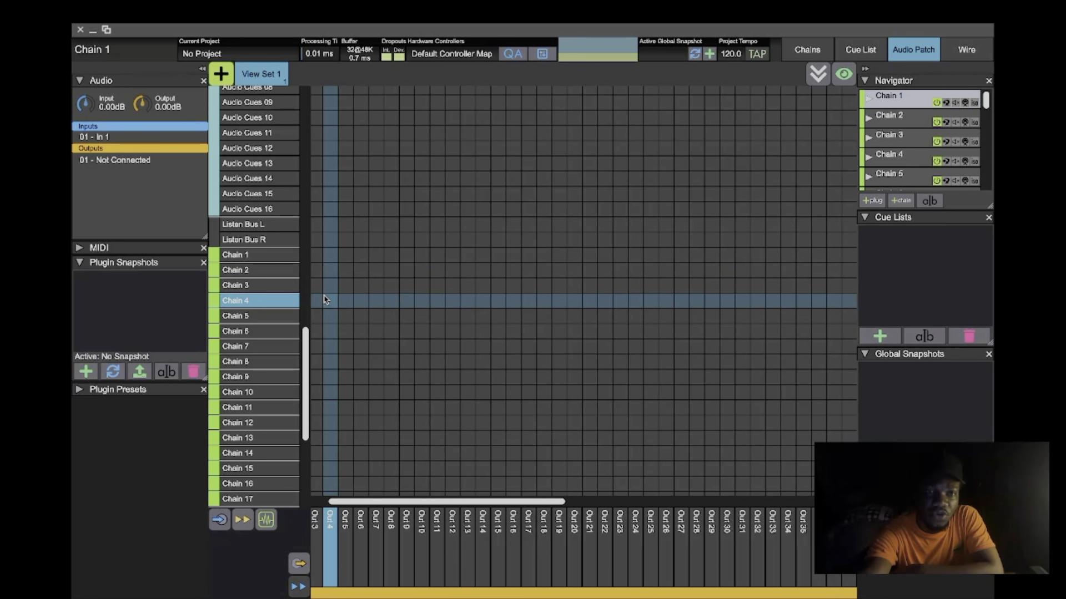
left_click(243, 520)
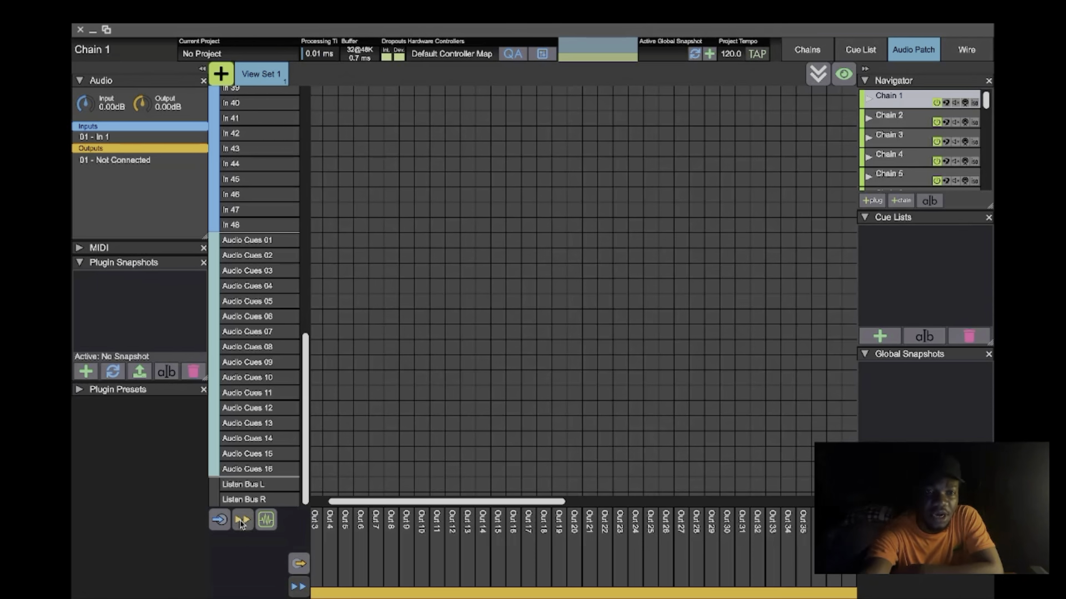
left_click(242, 521)
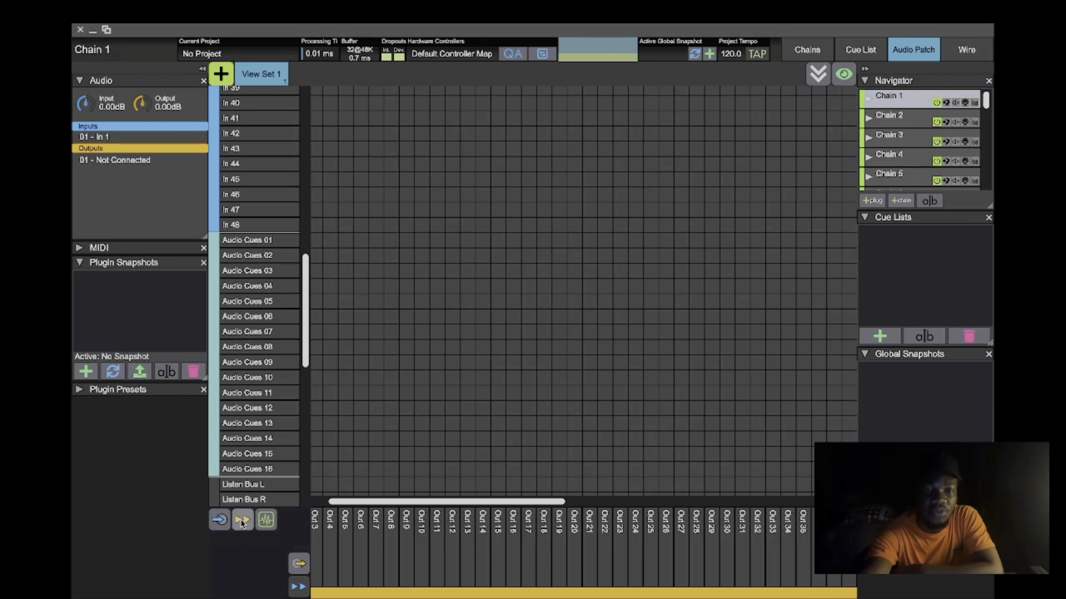
- Patch the outputs of Chain 1 through Chain 18 one-to-one to hardware outputs Out 1 through Out 18
scroll(264, 448, "down", 8)
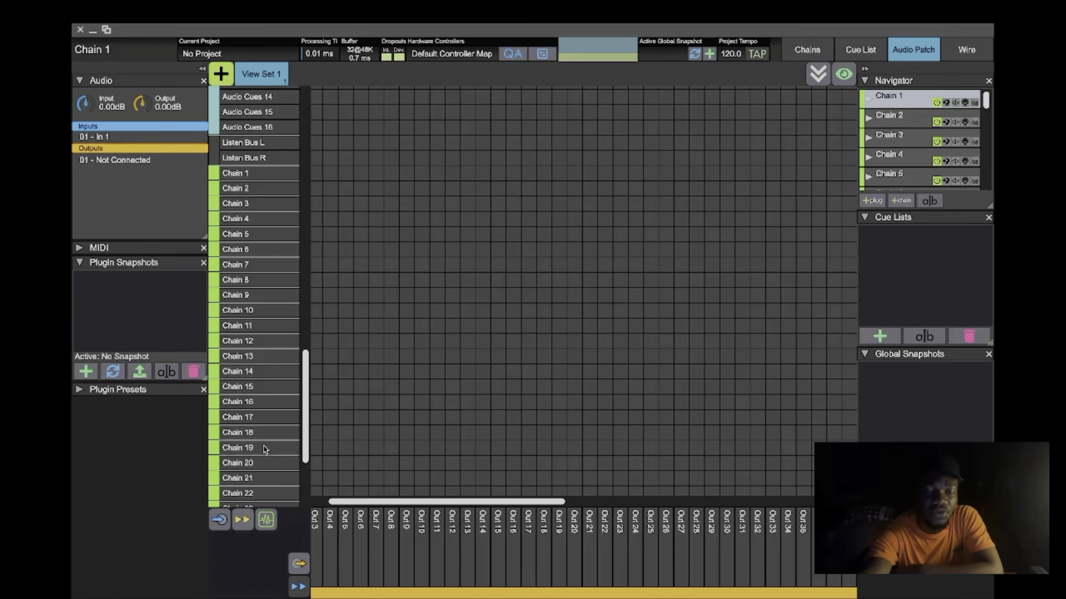
scroll(265, 449, "down", 5)
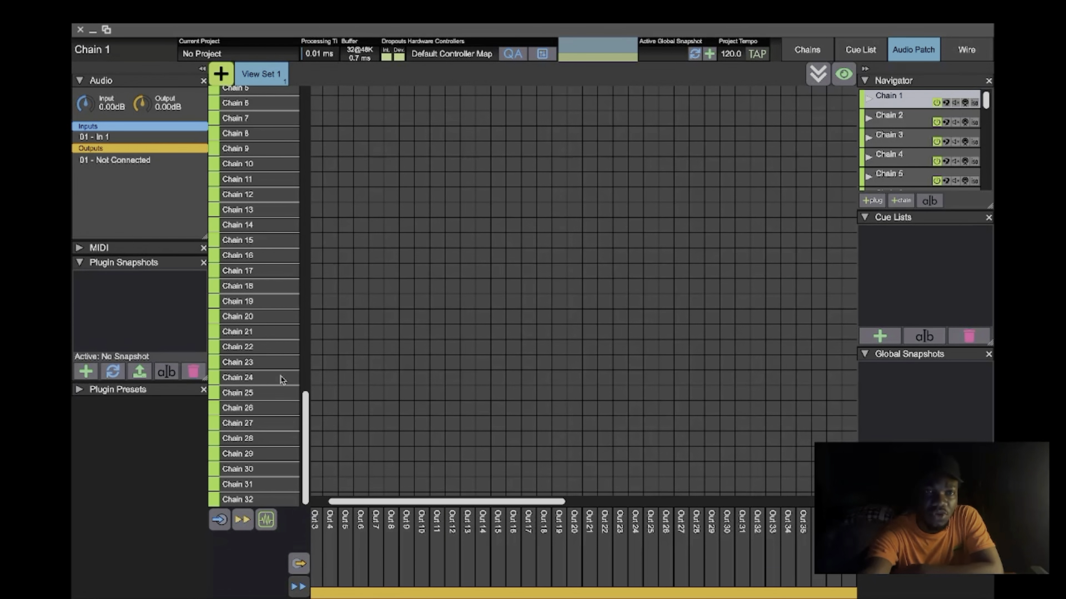
scroll(282, 379, "up", 8)
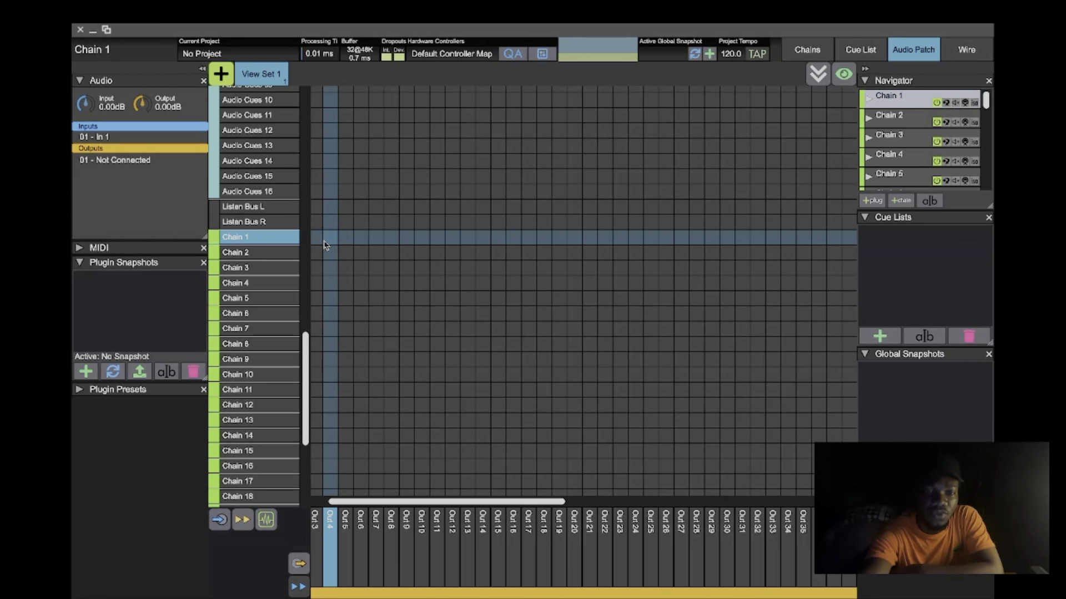
scroll(325, 244, "up", 2)
scroll(325, 245, "left", 2)
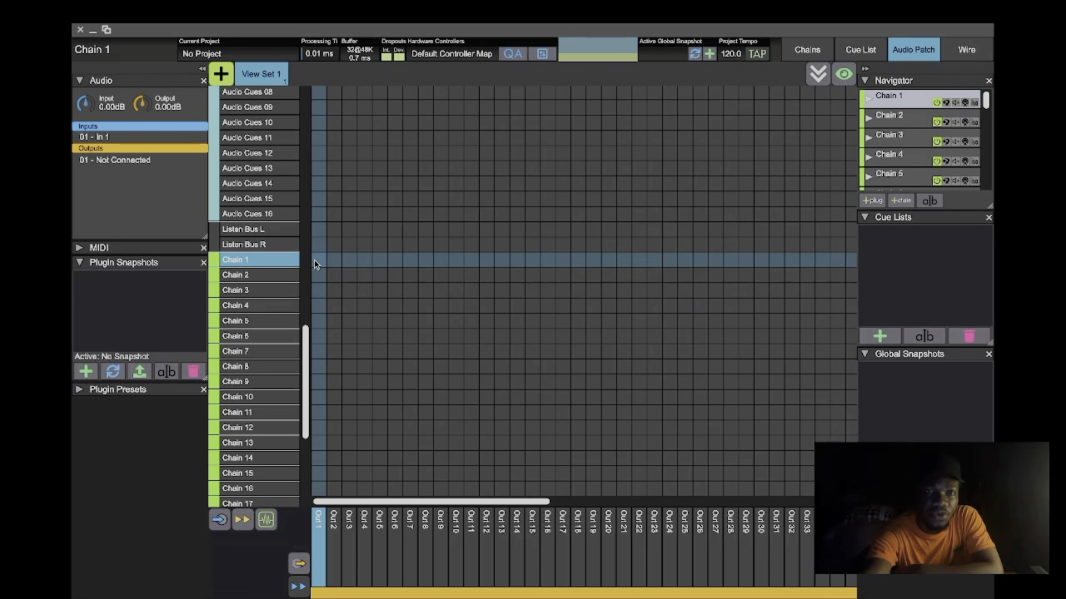
left_click(321, 259)
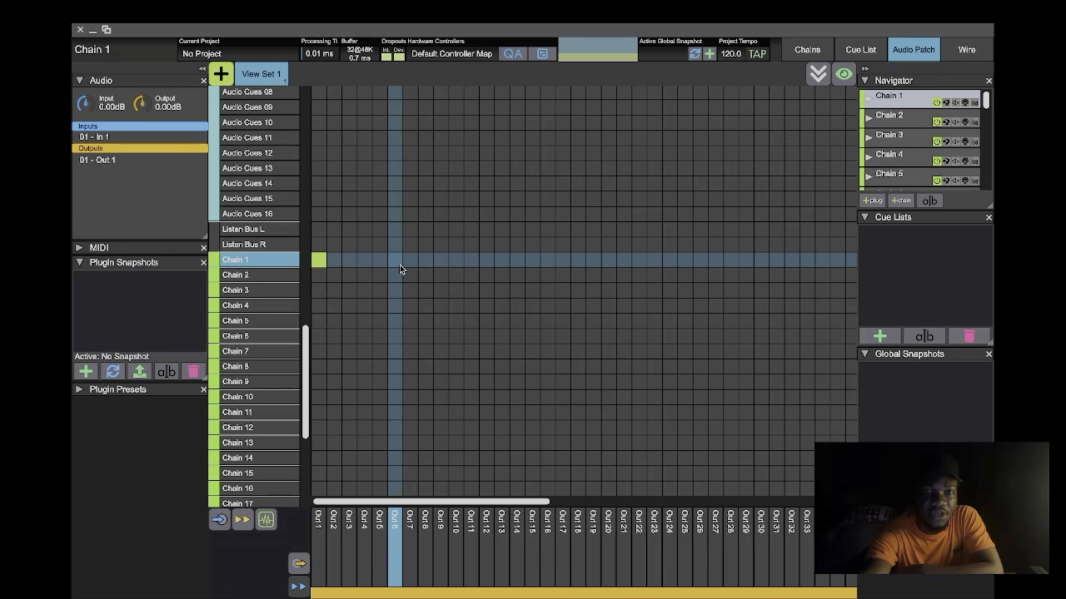
left_click(334, 275)
left_click(349, 292)
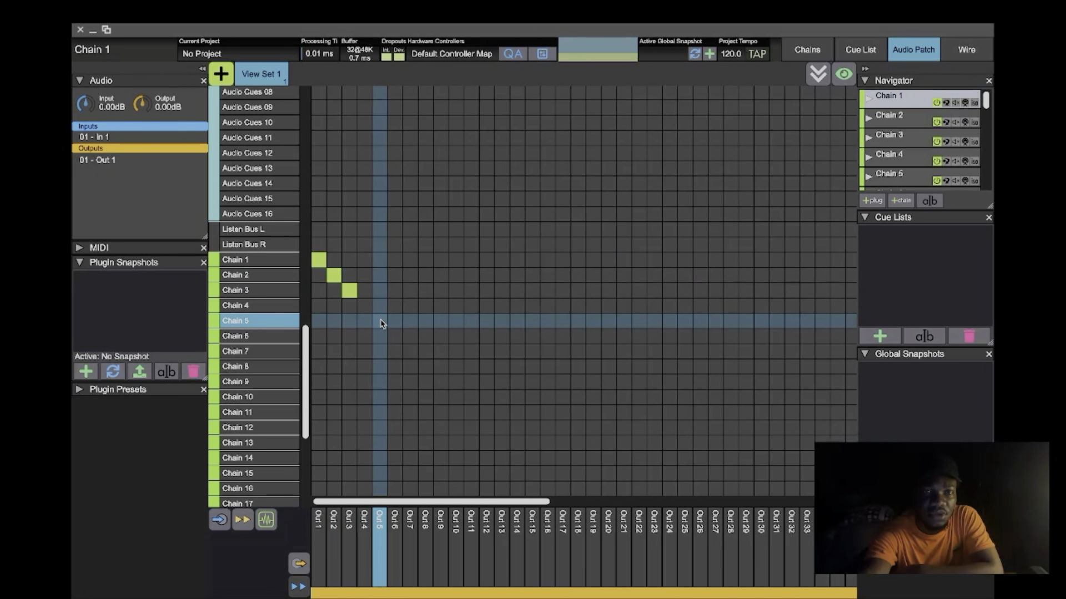
left_click(380, 320)
left_click(365, 305)
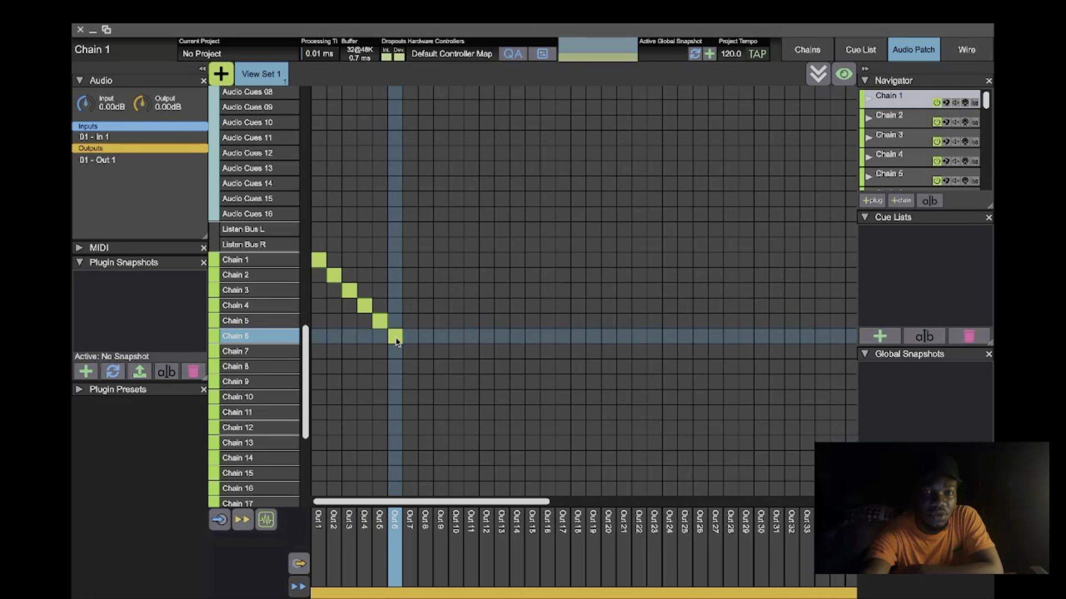
left_click(410, 351)
left_click(425, 366)
left_click(441, 382)
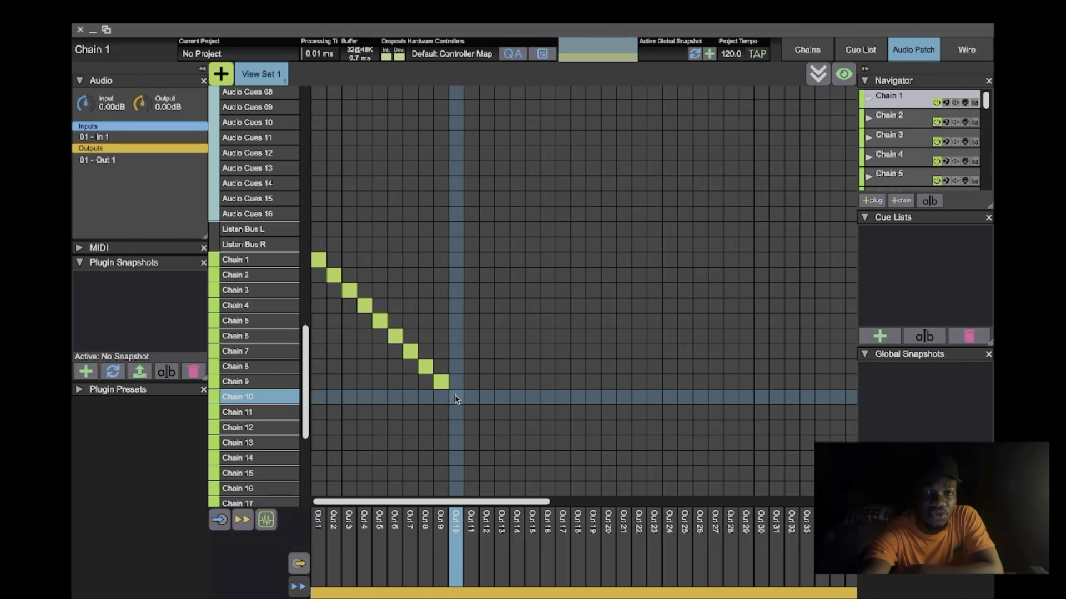
left_click(471, 413)
left_click(487, 428)
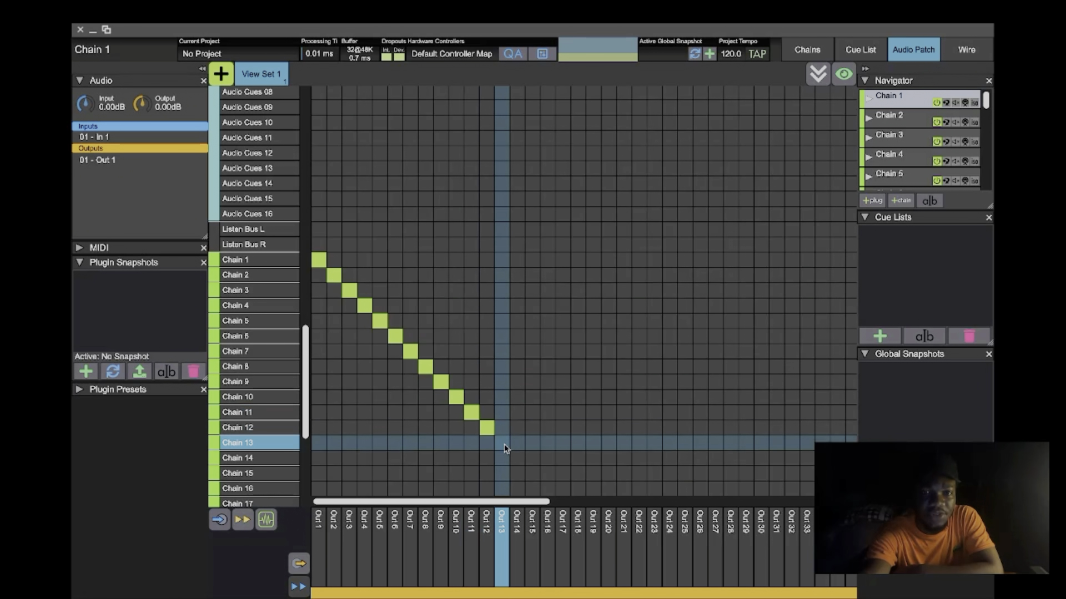
left_click(502, 443)
left_click(515, 457)
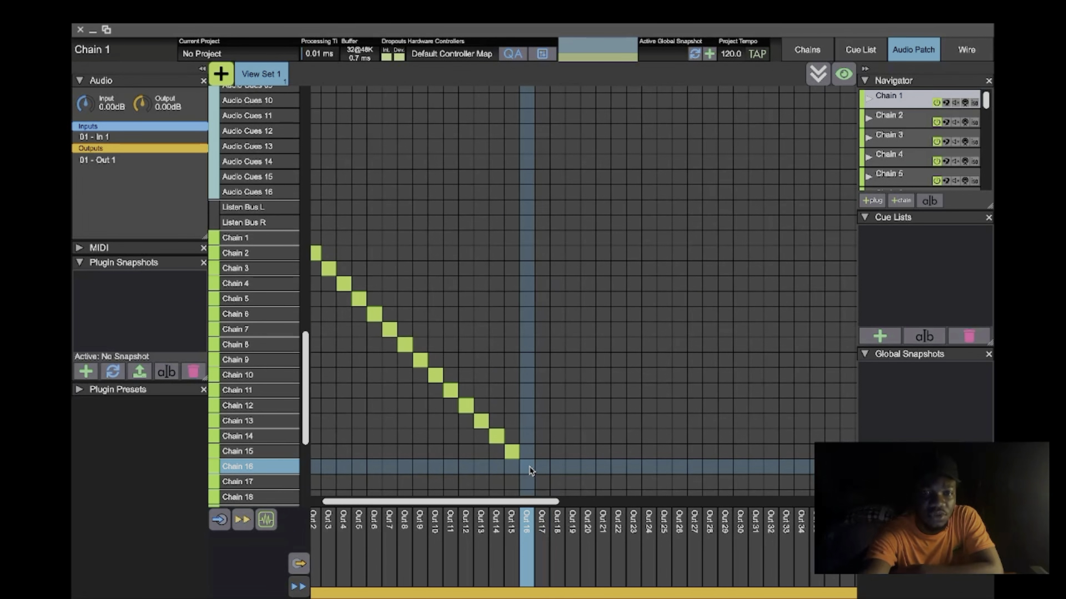
left_click(529, 469)
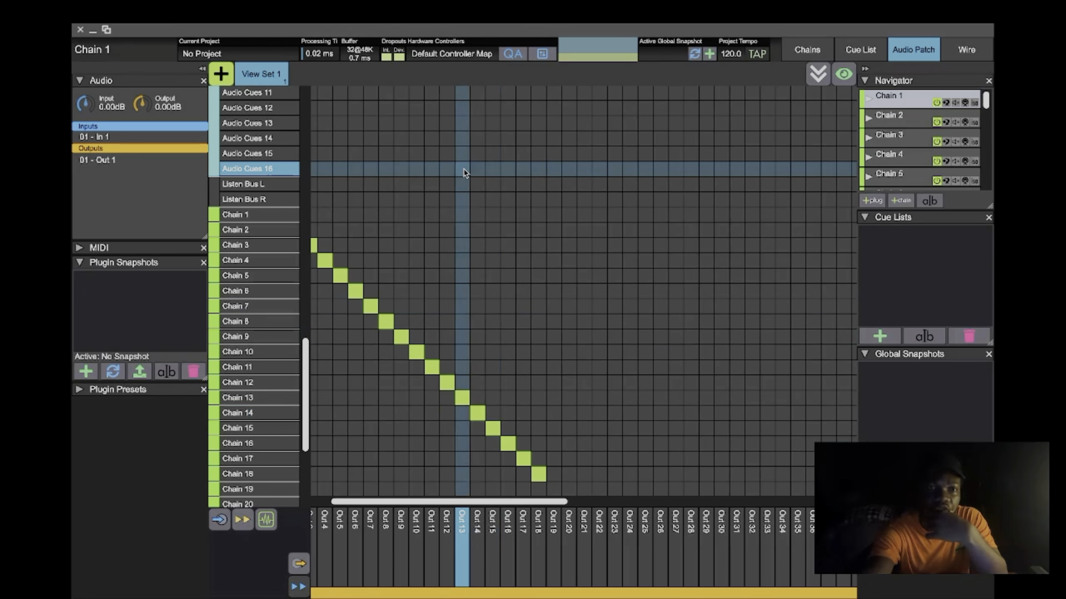
- Check the input and output assignments of individual chains from Chain 1 to Chain 18 in the chains view, including Chain 18's available input sources
left_click(807, 49)
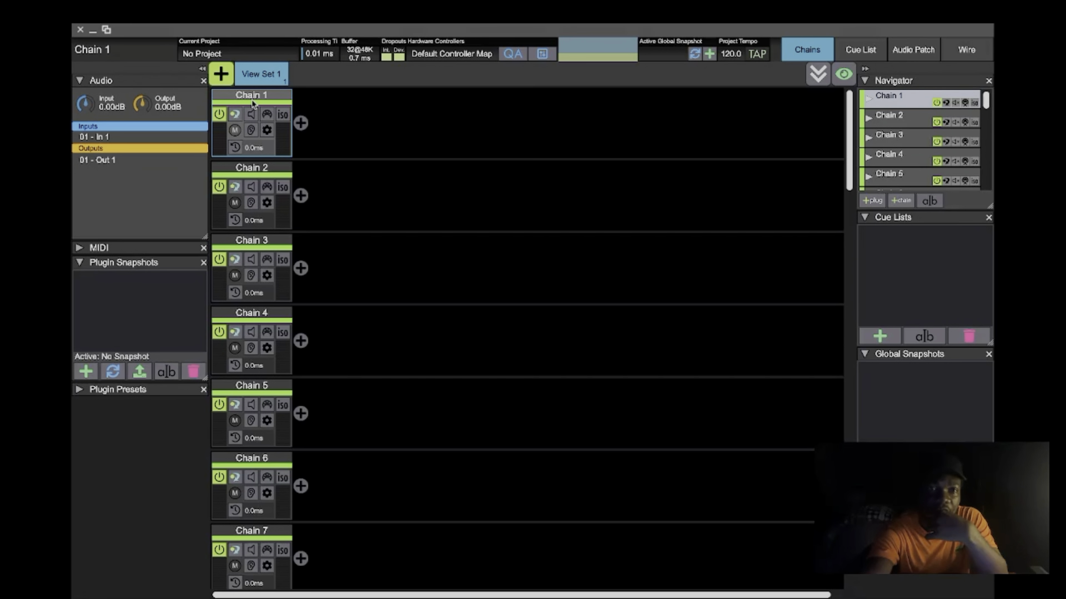
left_click(259, 166)
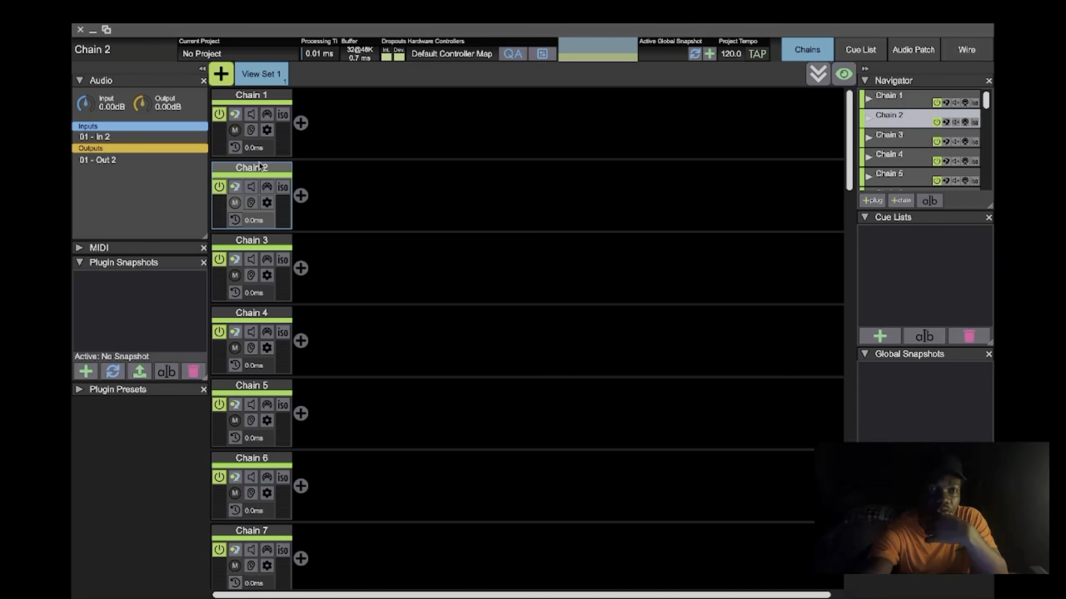
left_click(258, 235)
scroll(258, 234, "down", 3)
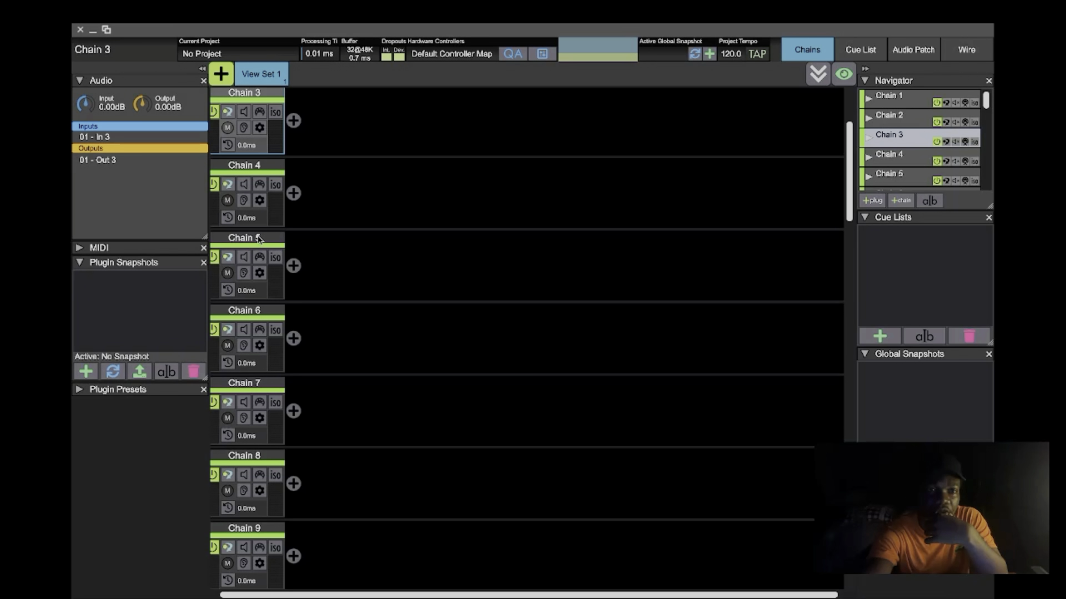
left_click(251, 237)
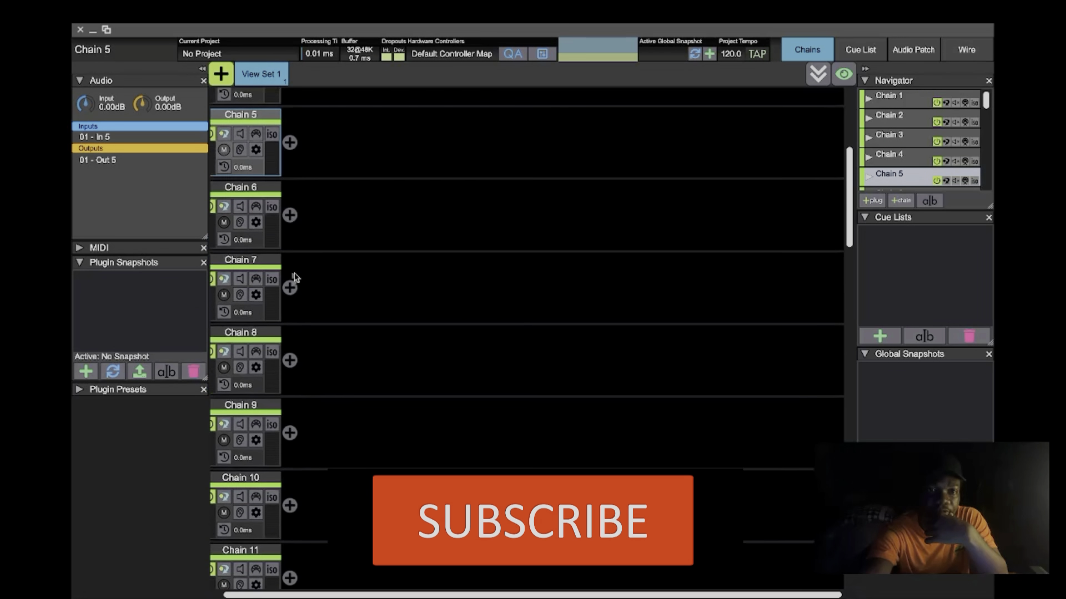
scroll(289, 277, "down", 4)
left_click(254, 299)
scroll(255, 289, "down", 4)
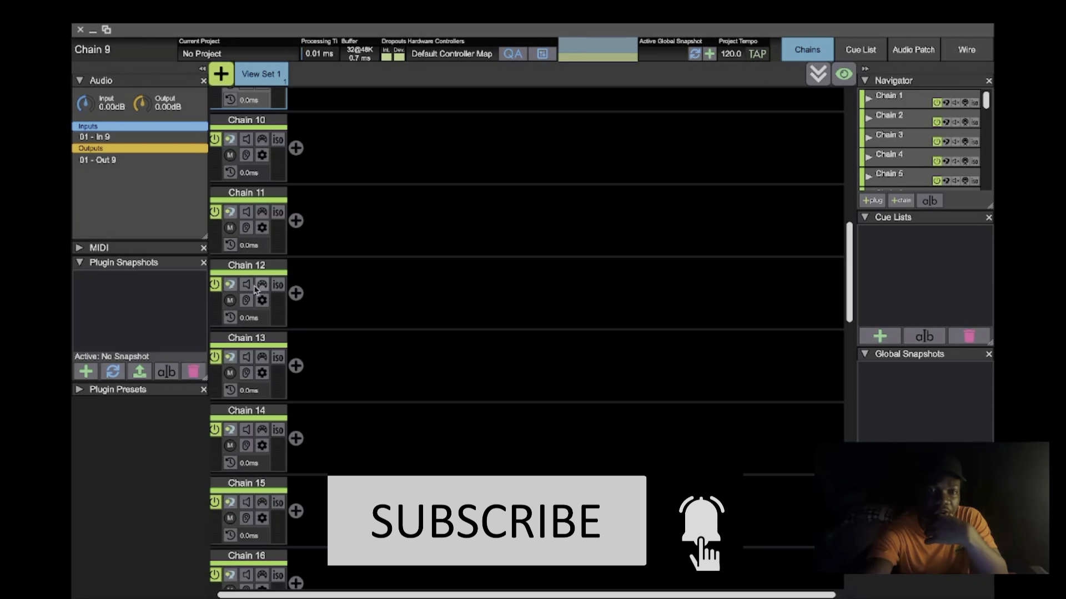
left_click(258, 271)
scroll(258, 271, "down", 1)
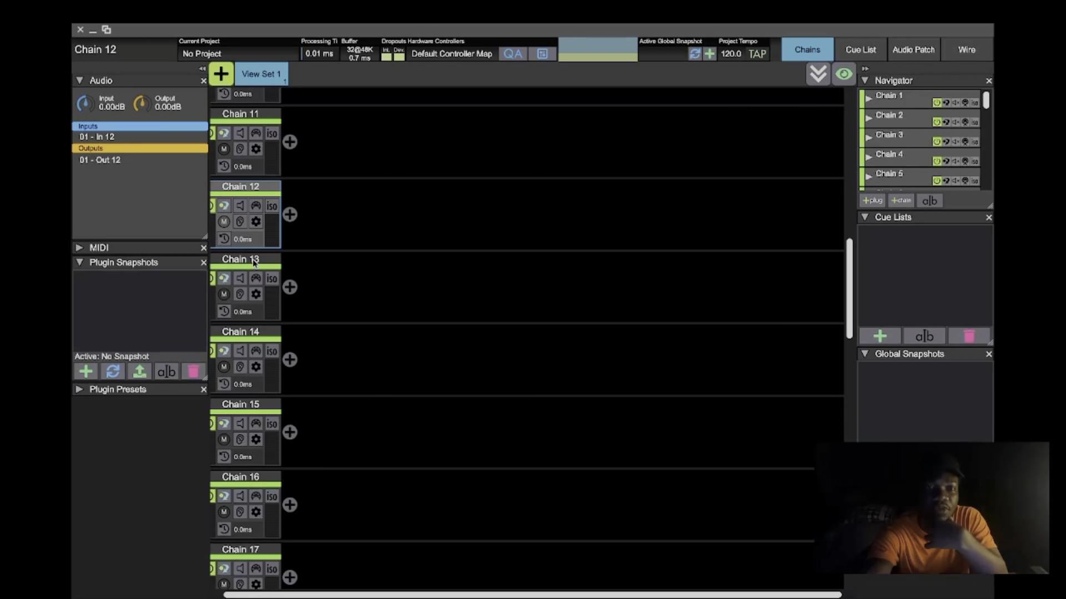
left_click(254, 262)
scroll(253, 262, "down", 4)
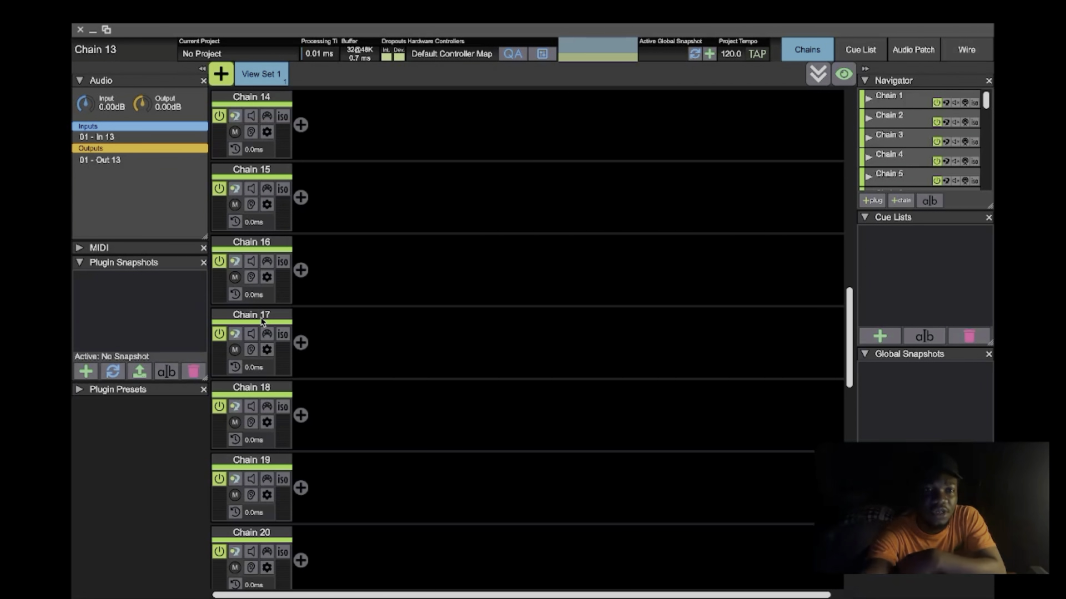
left_click(263, 316)
left_click(265, 390)
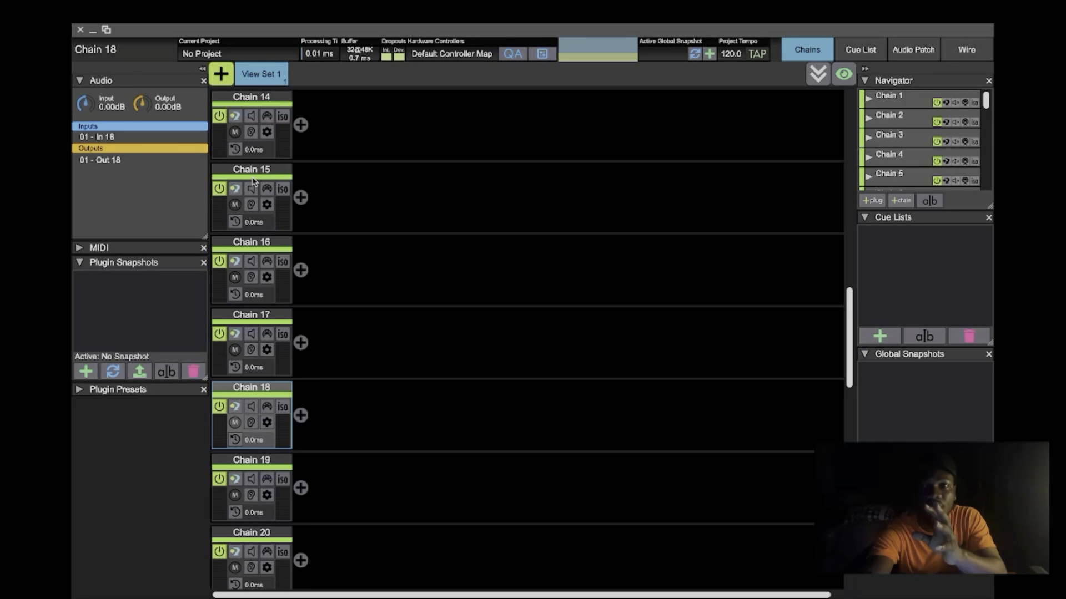
left_click(135, 138)
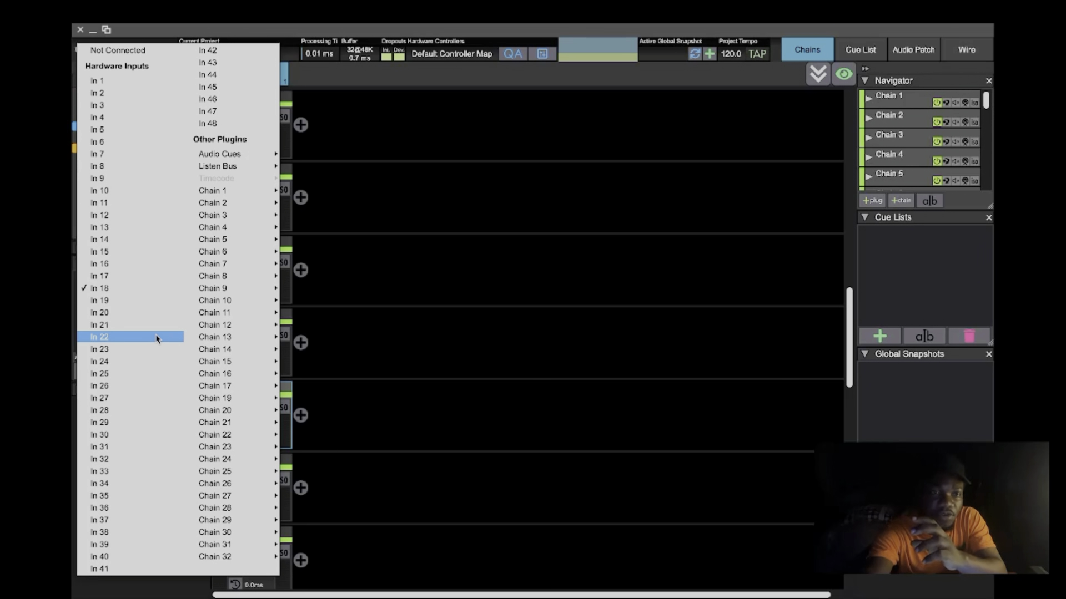
left_click(409, 216)
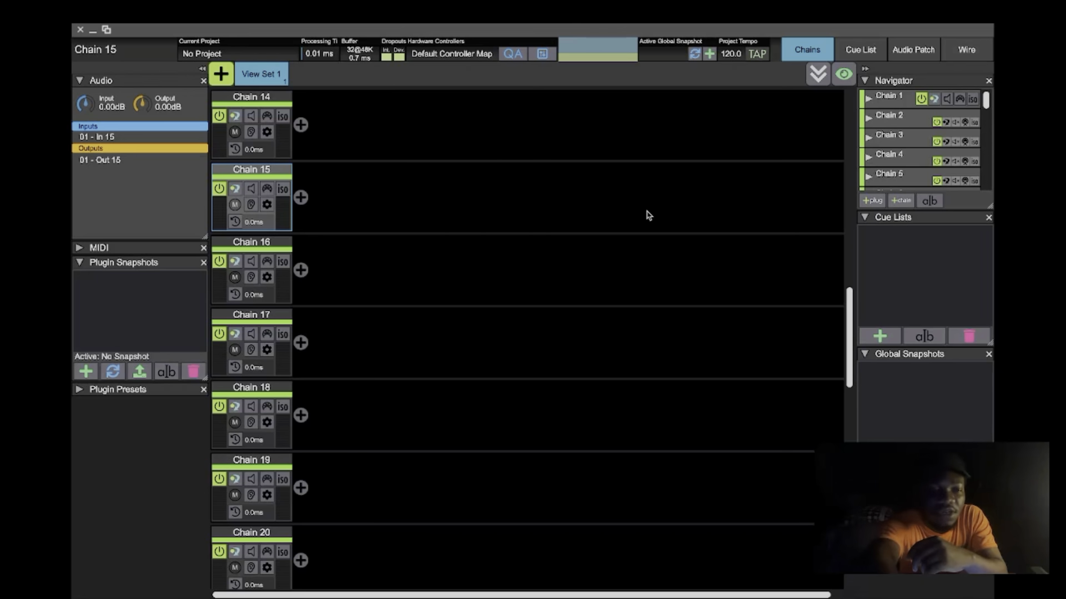
- Review the chain output patching in the audio patch matrix and return to the start of the chain list
left_click(914, 51)
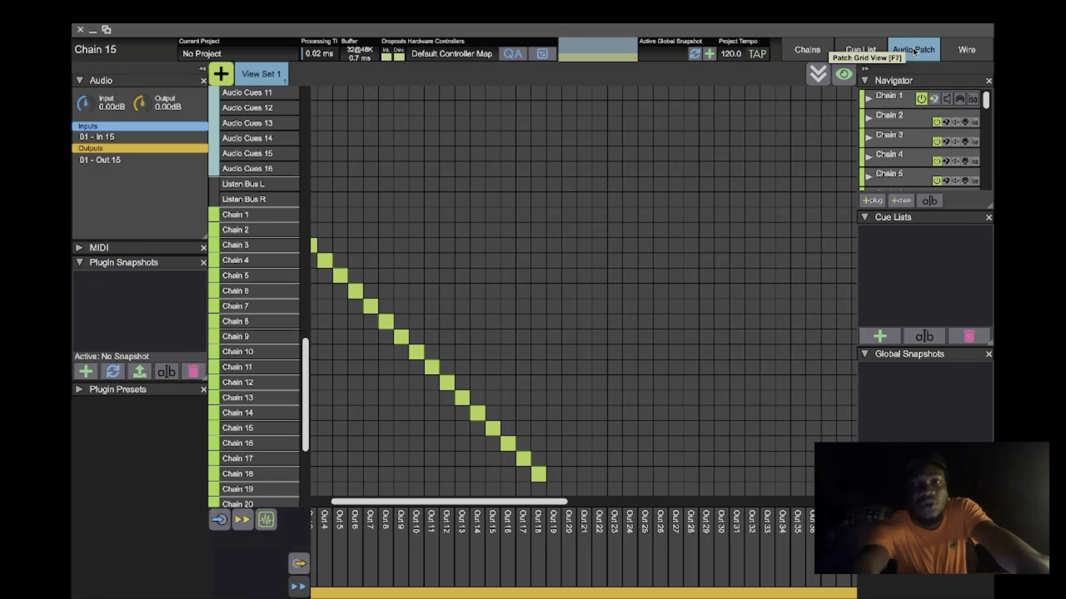
left_click(804, 56)
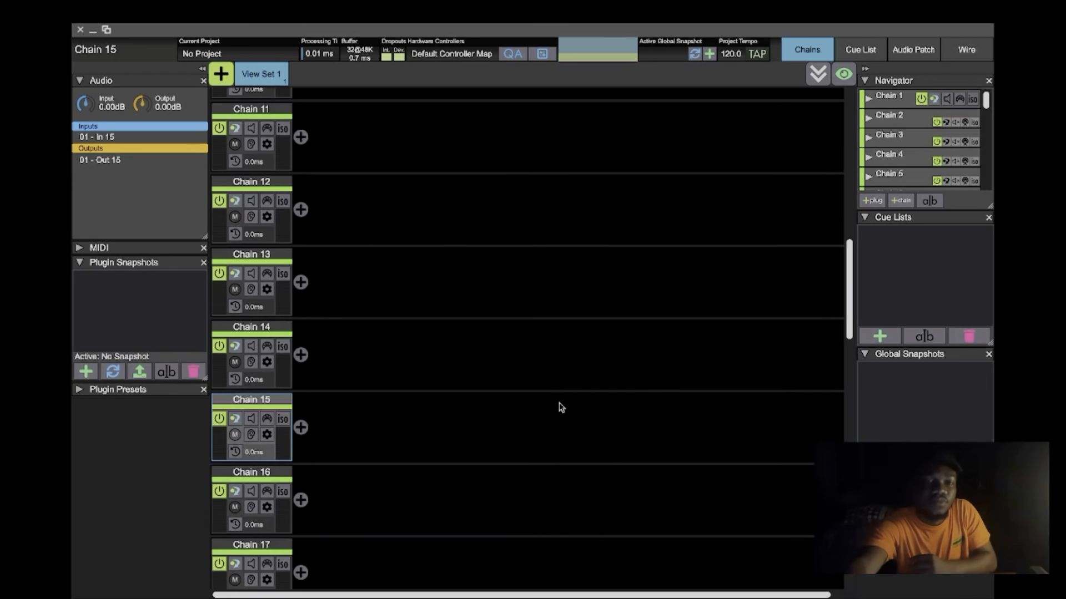
scroll(561, 408, "up", 10)
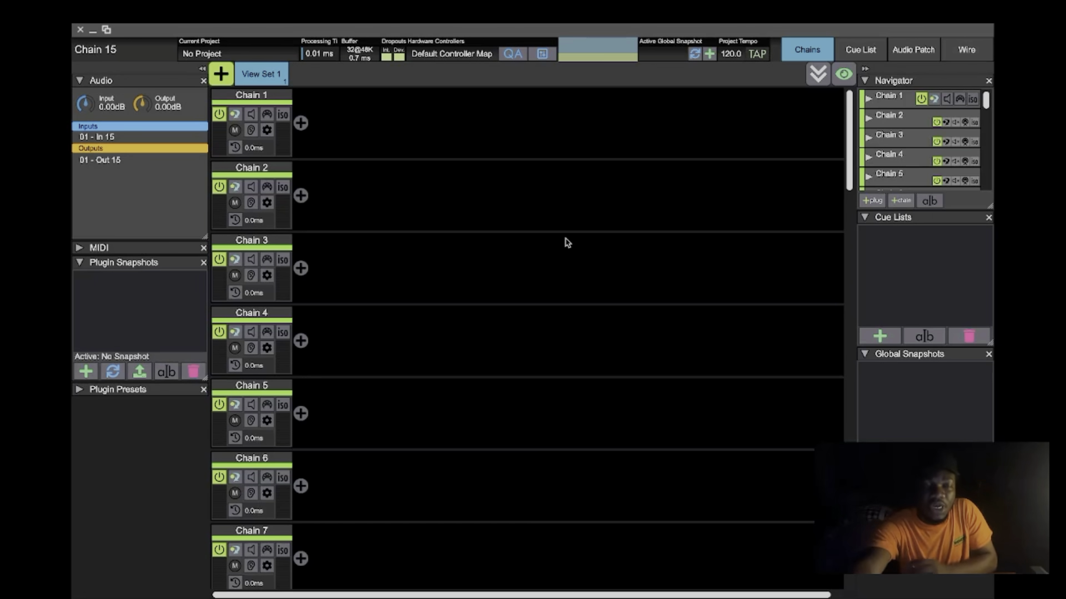